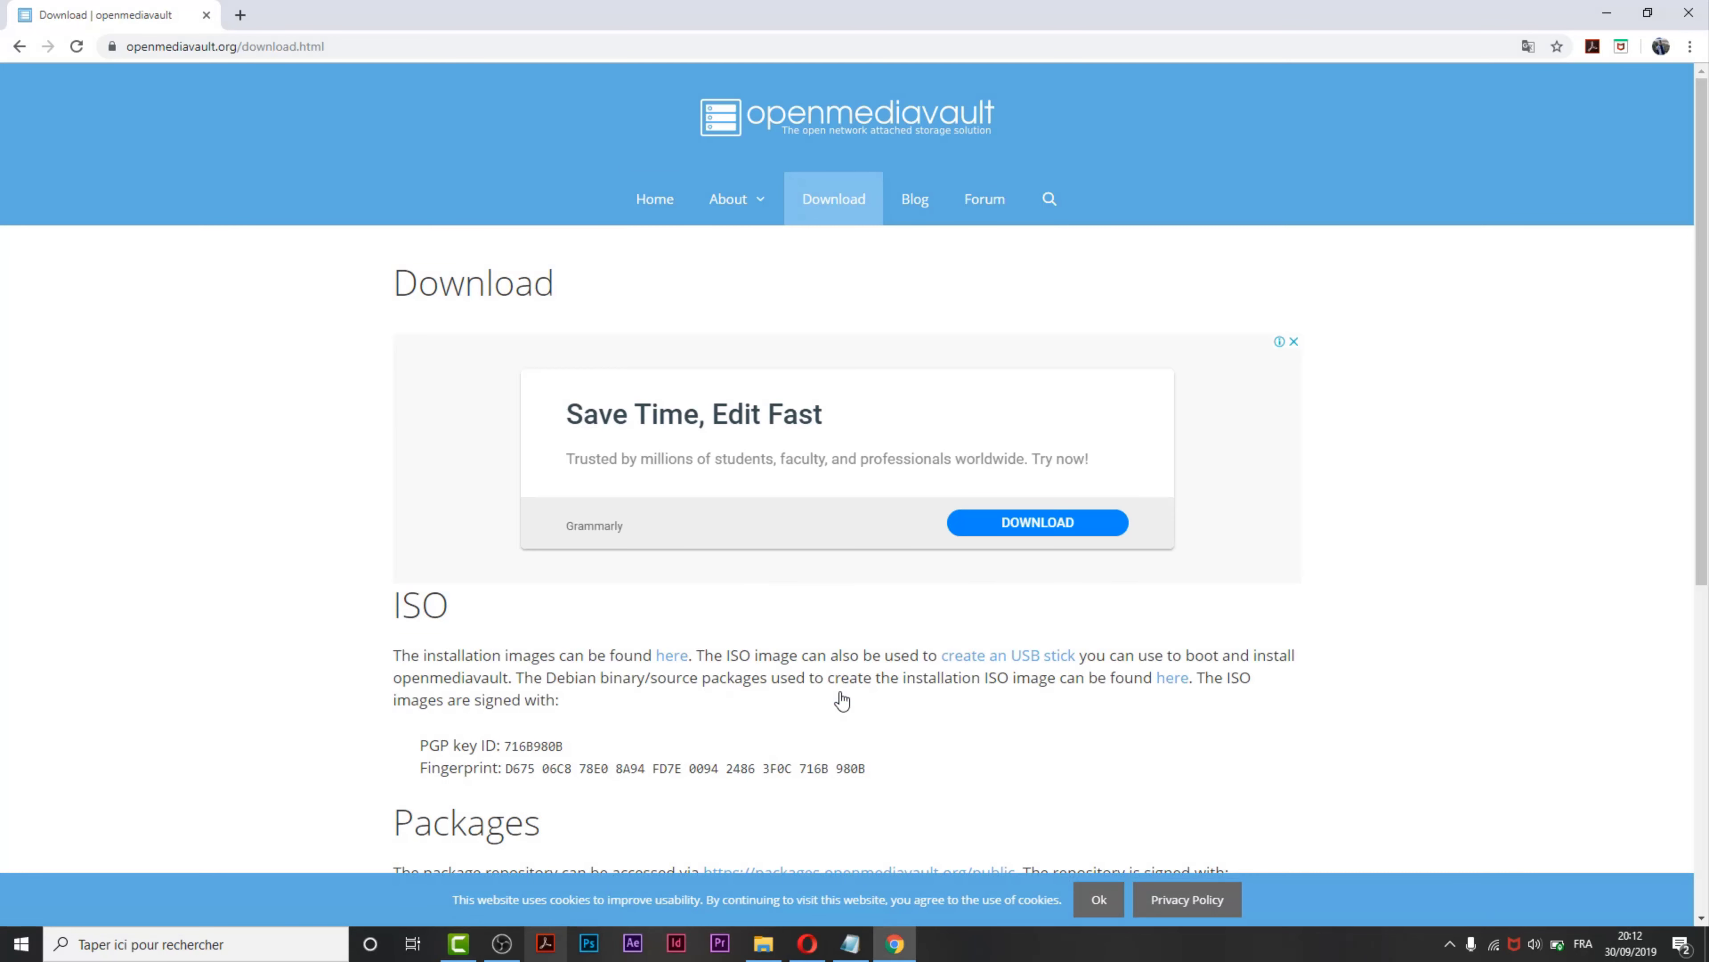
Download the OMV_4_Raspberry_Pi_2_3_3Plus.img.xz image from the openmediavault Raspberry Pi images folder on SourceForge.
click(678, 654)
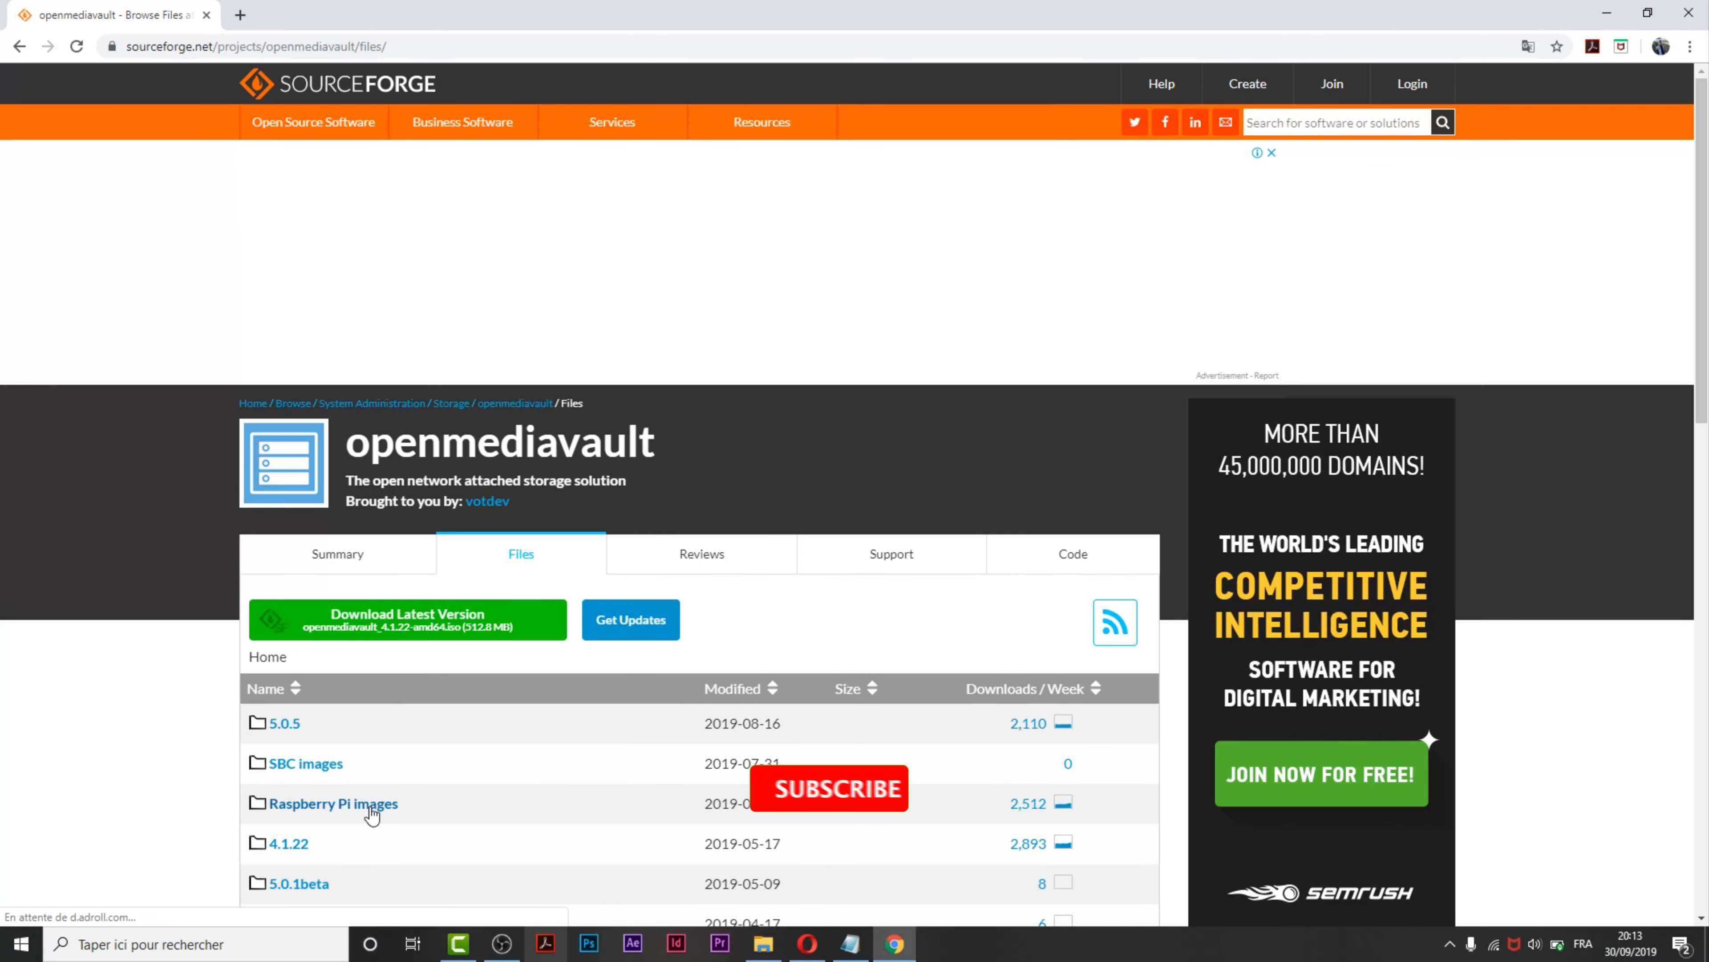
click(377, 804)
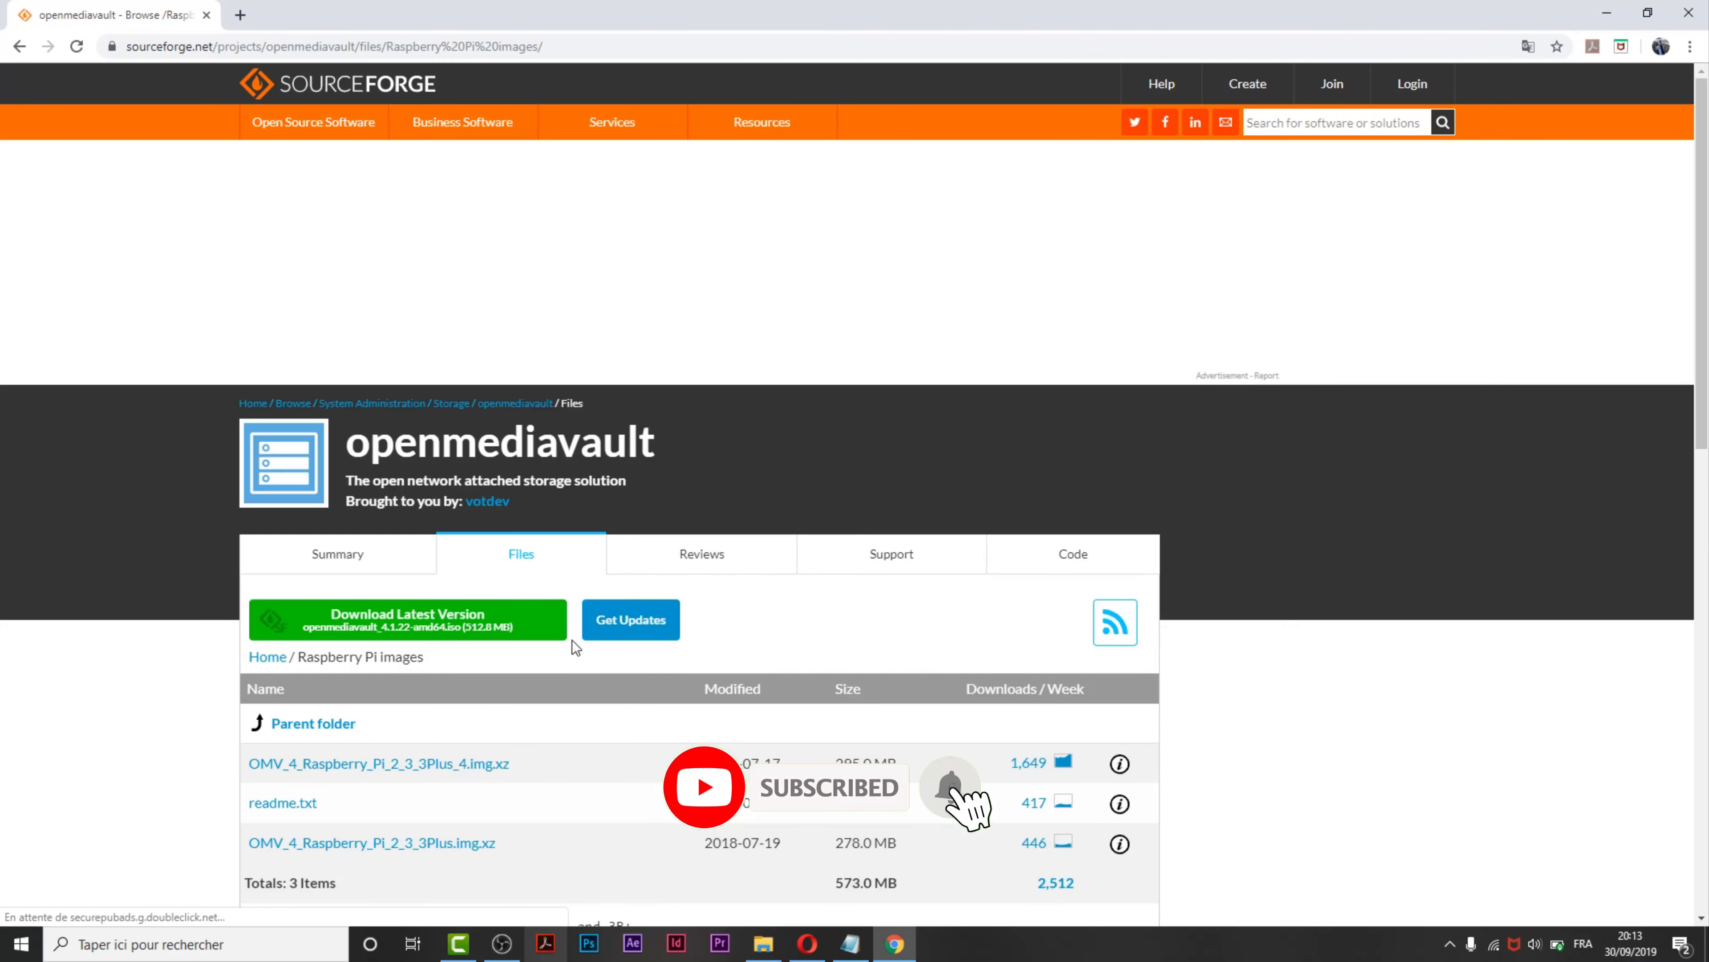
click(463, 847)
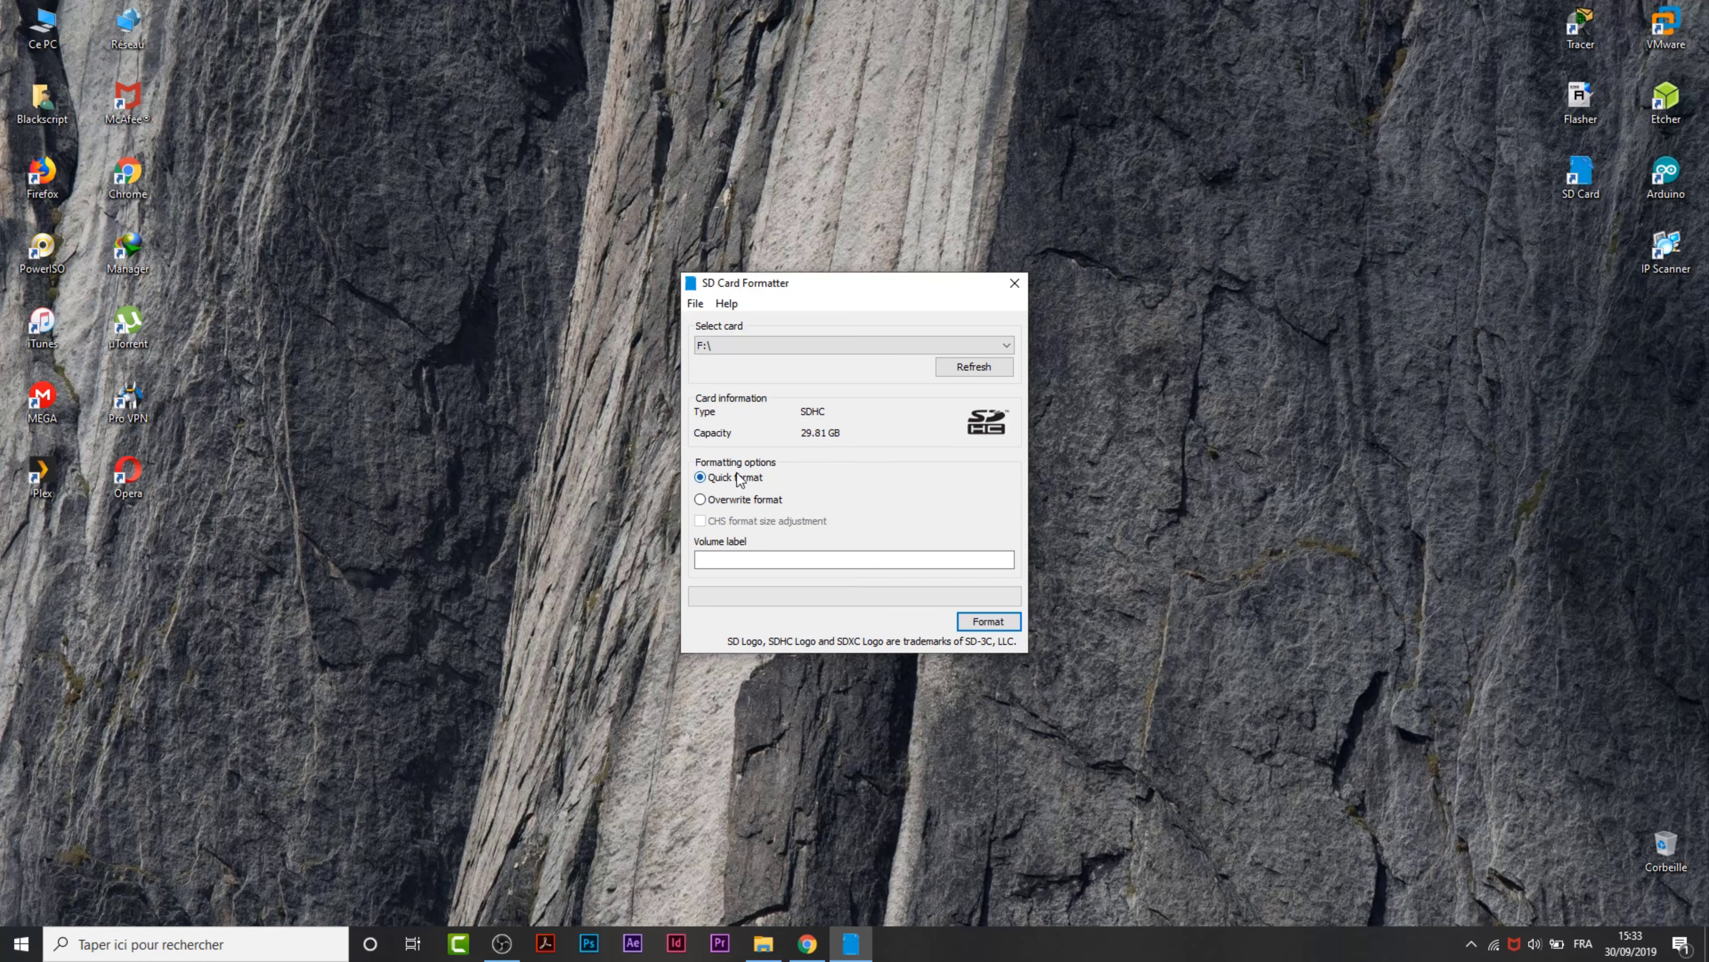
Quick-format the selected SDHC card without a volume label and close SD Card Formatter.
click(988, 621)
click(906, 529)
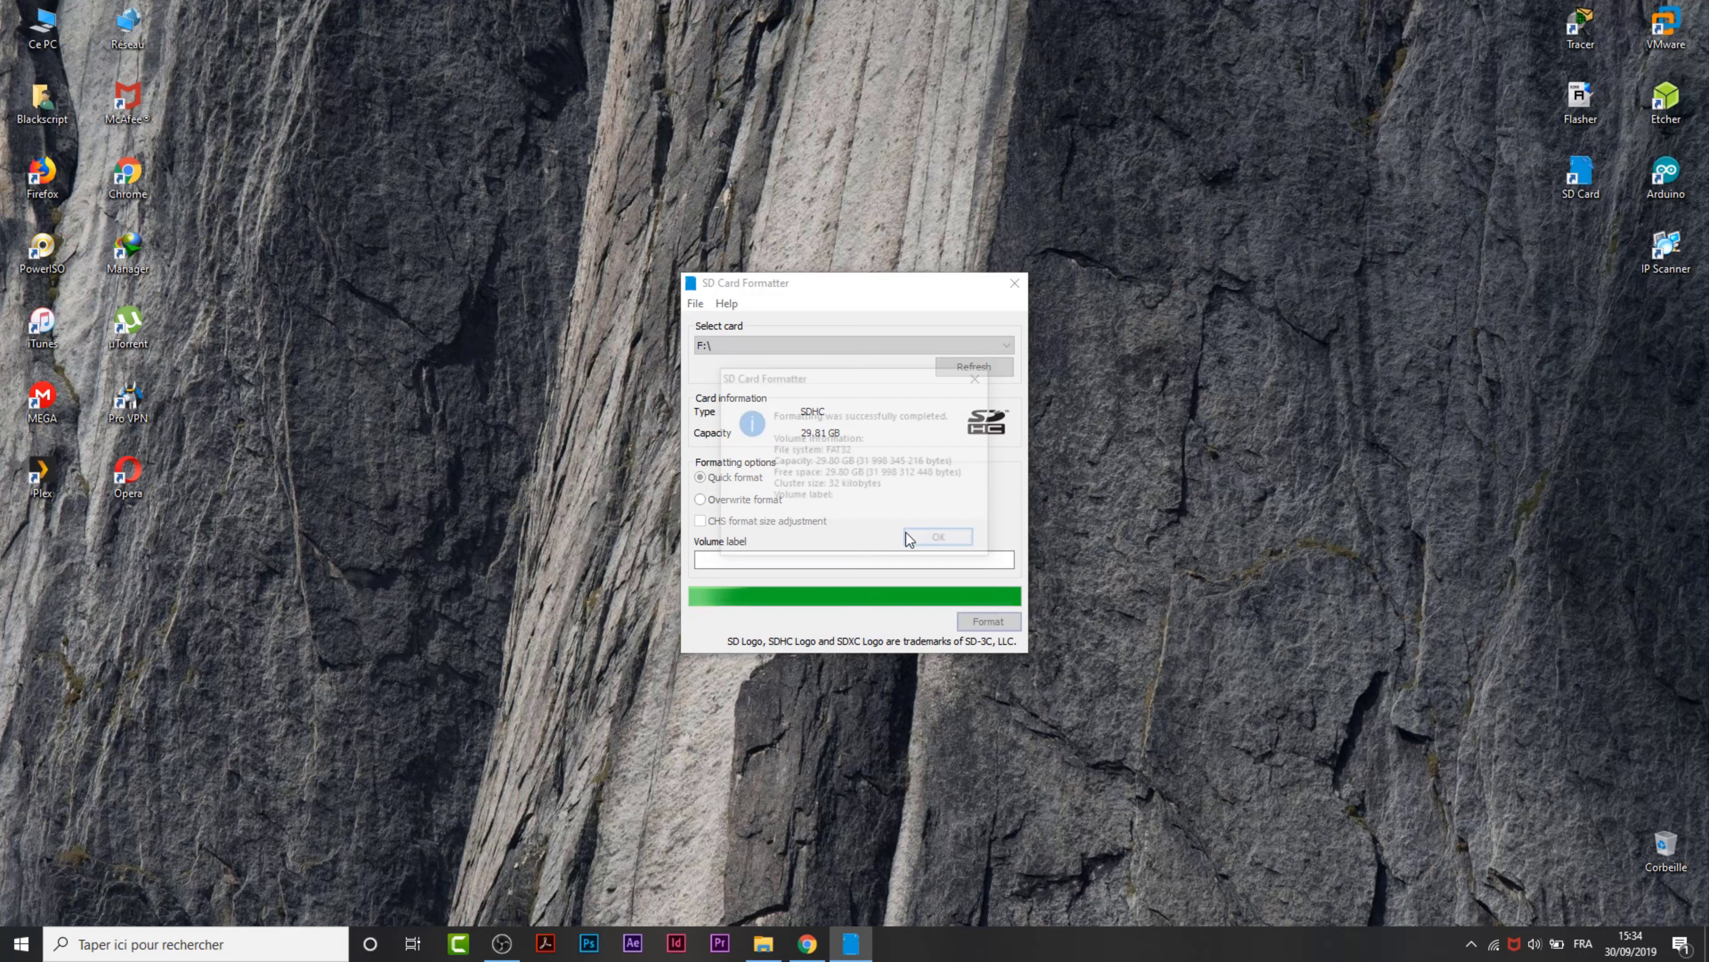
click(935, 537)
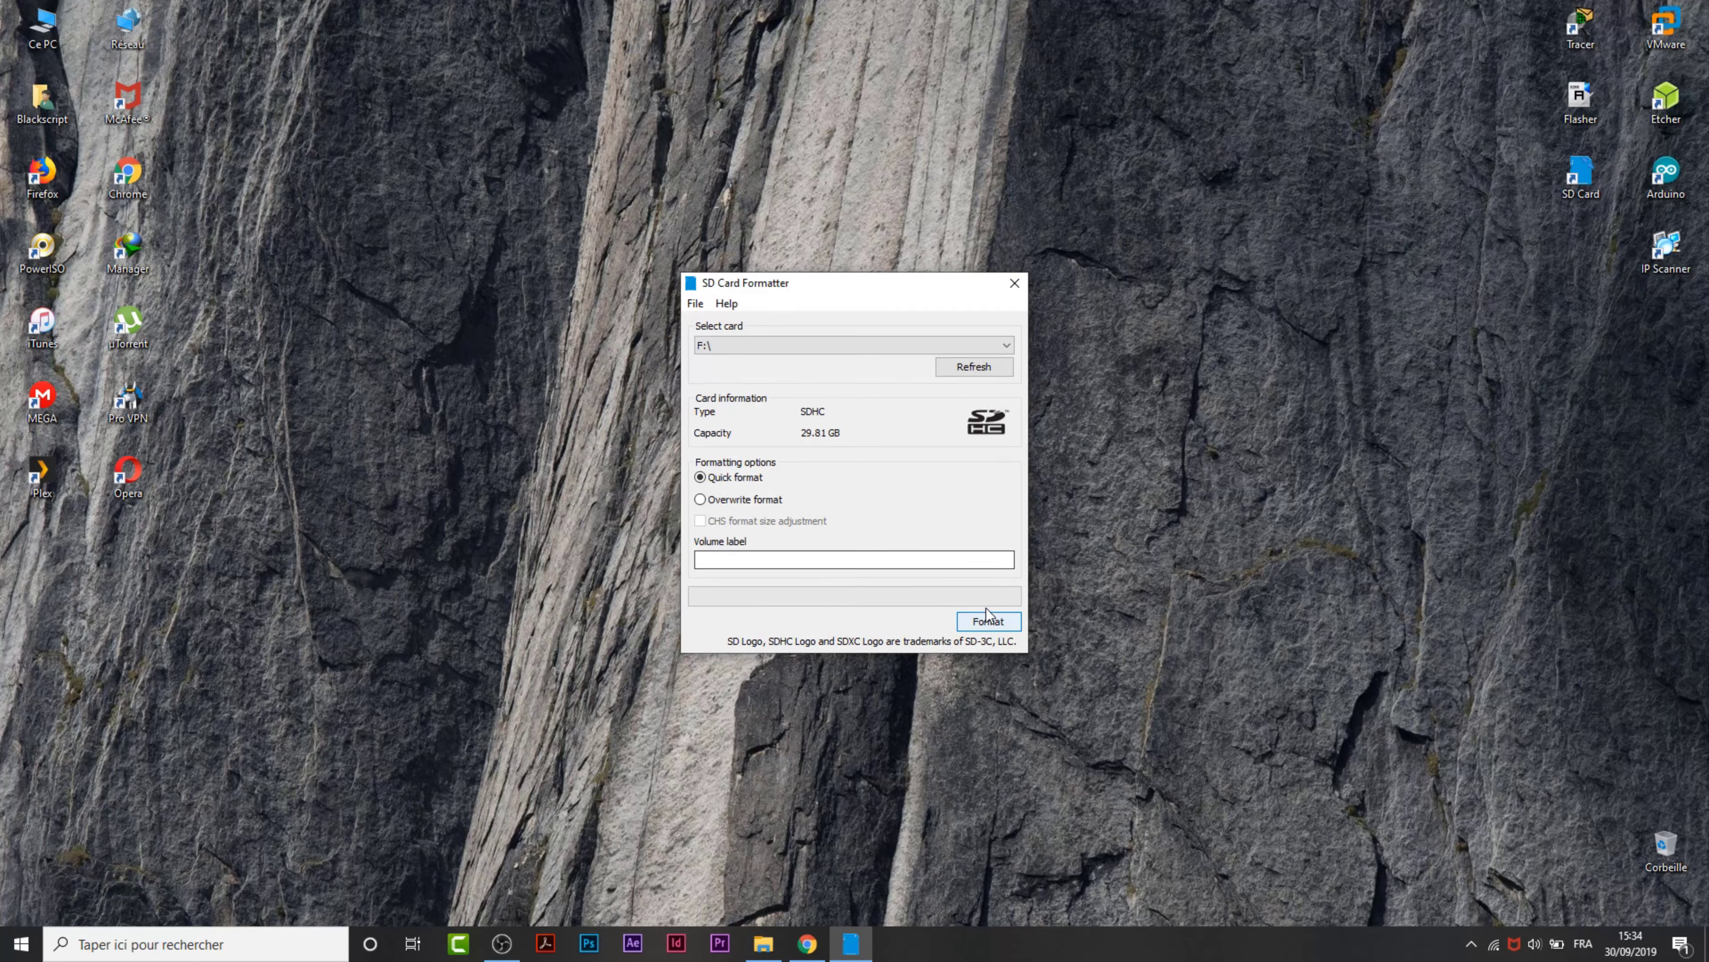
click(1014, 283)
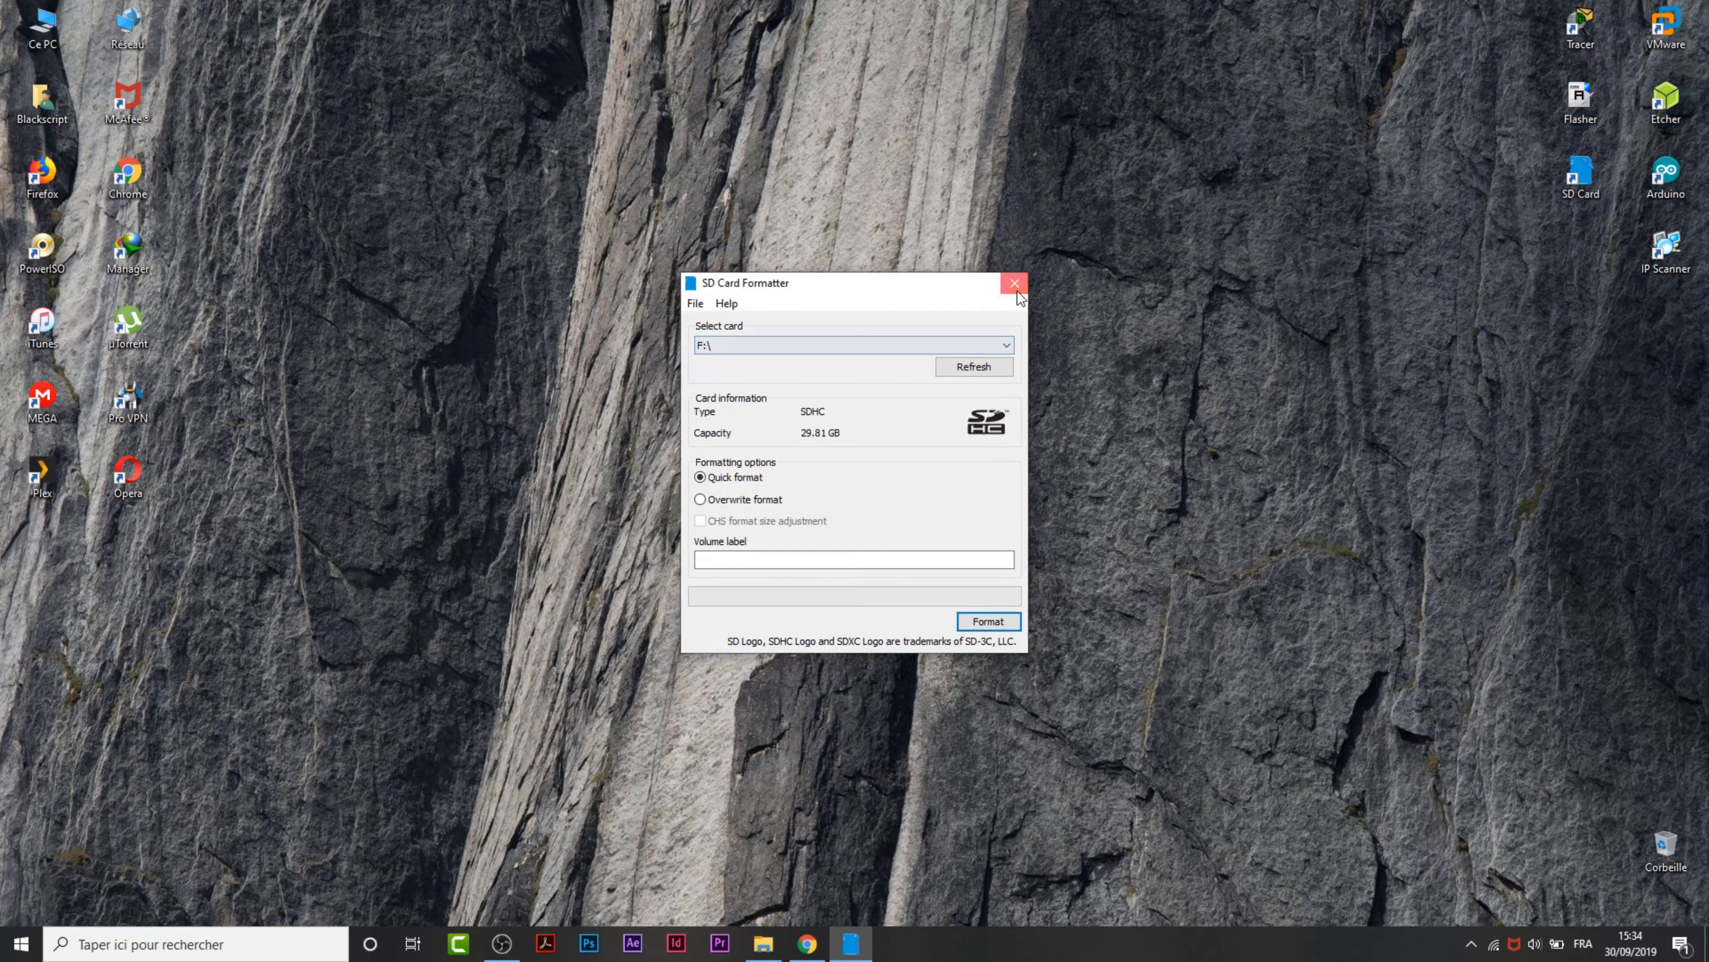
Launch Etcher from the desktop.
double_click(1669, 126)
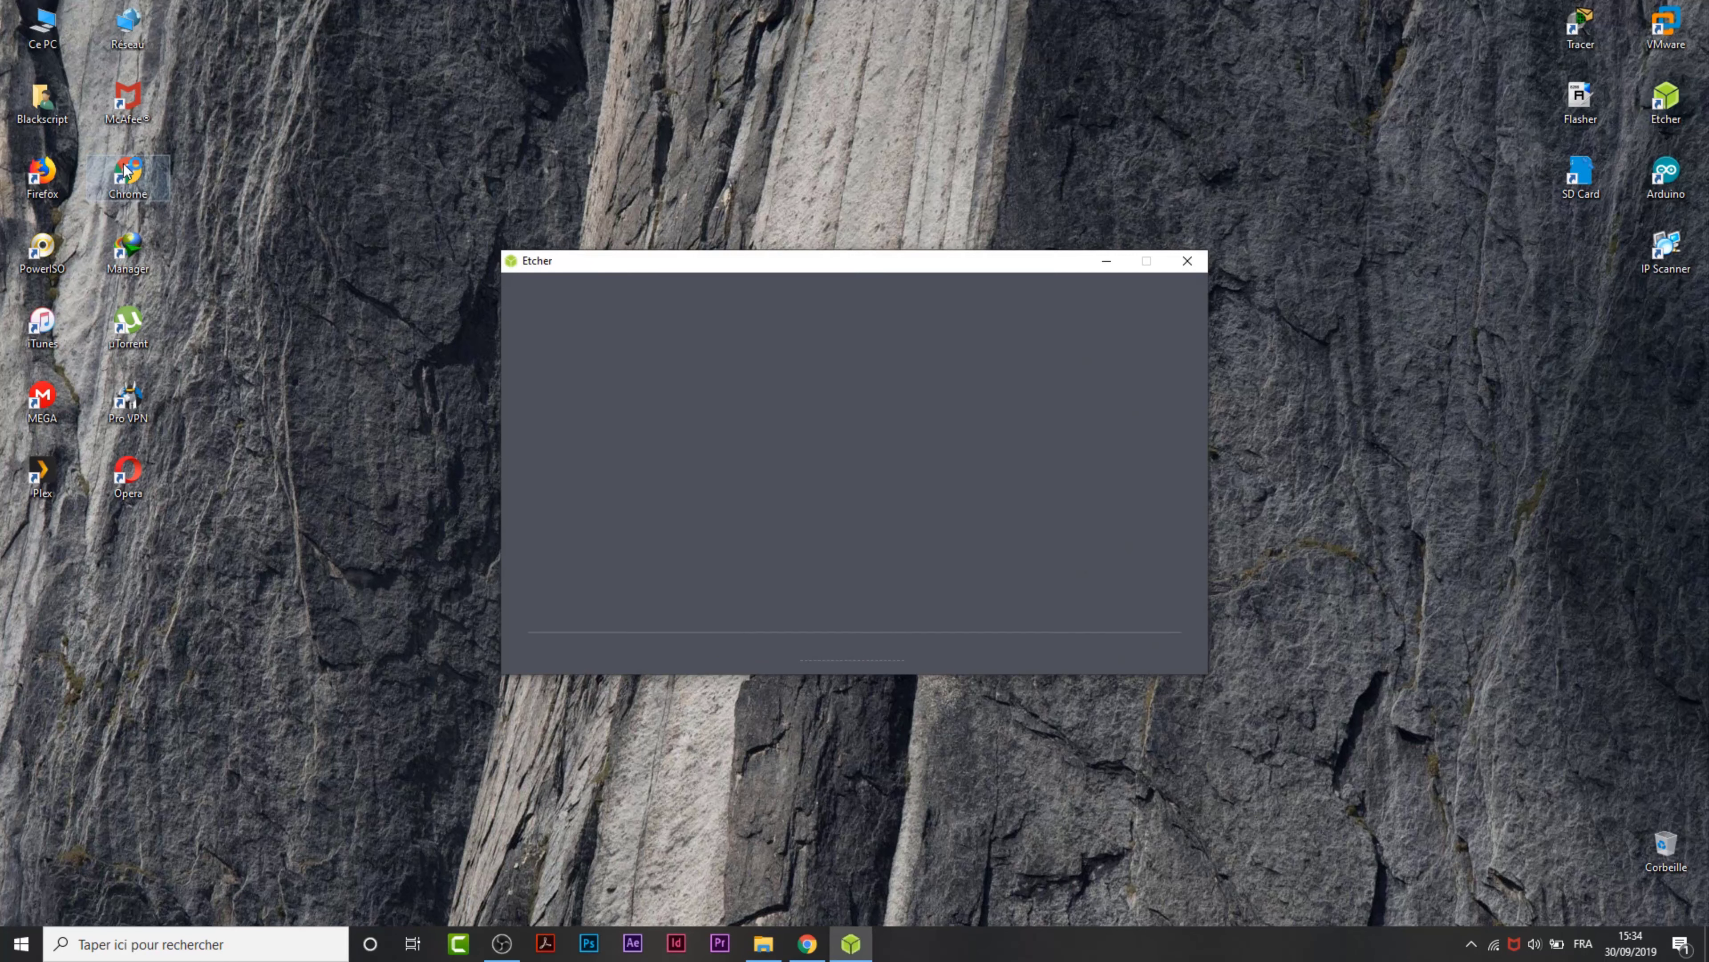
click(808, 943)
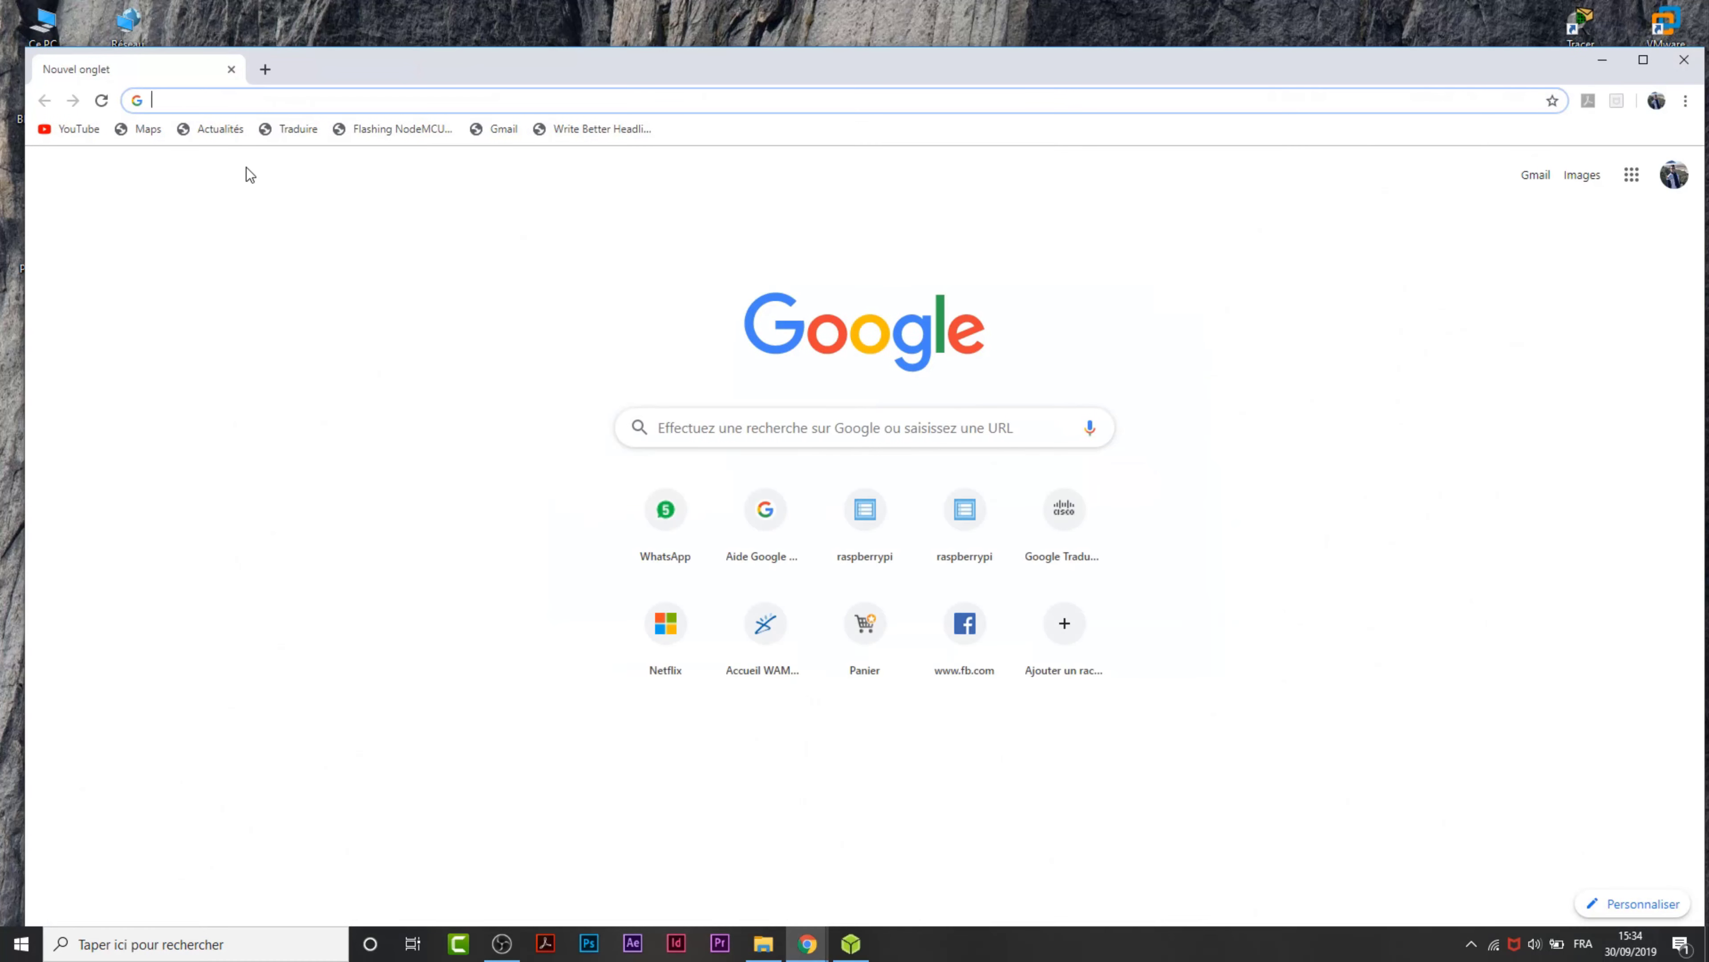
text(google.com)
key(Return)
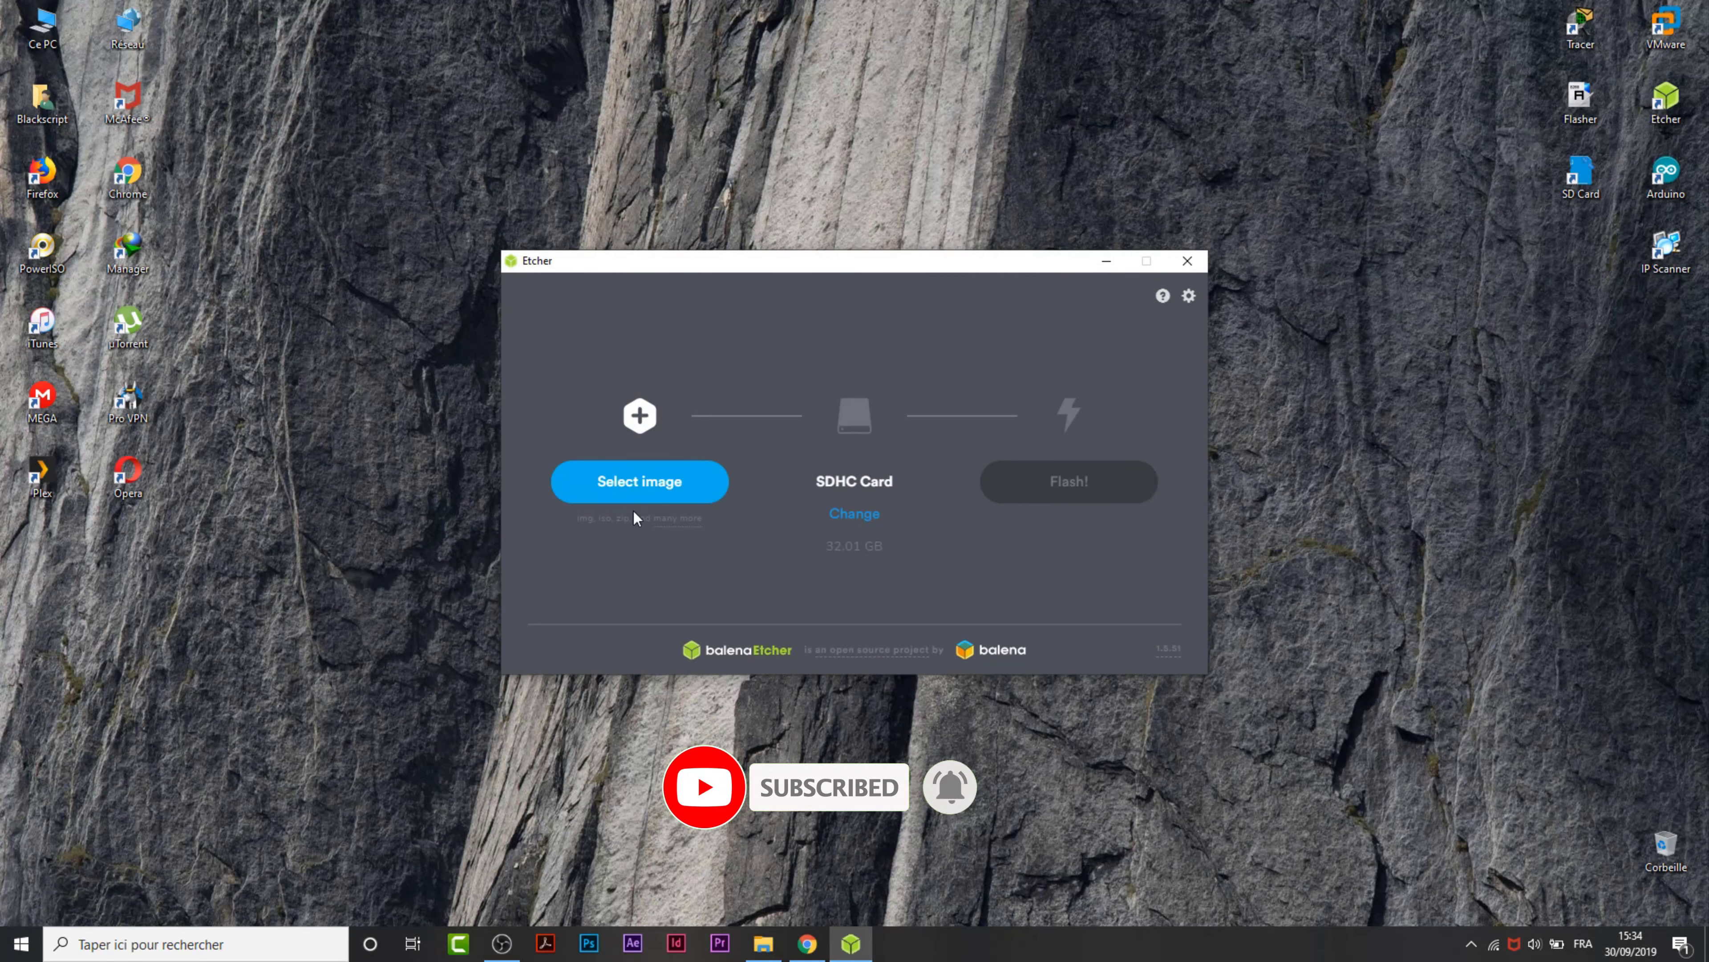
Choose the OMV_4 Raspberry Pi 3Plus .img file as the source and start flashing it onto the SDHC Card.
click(649, 490)
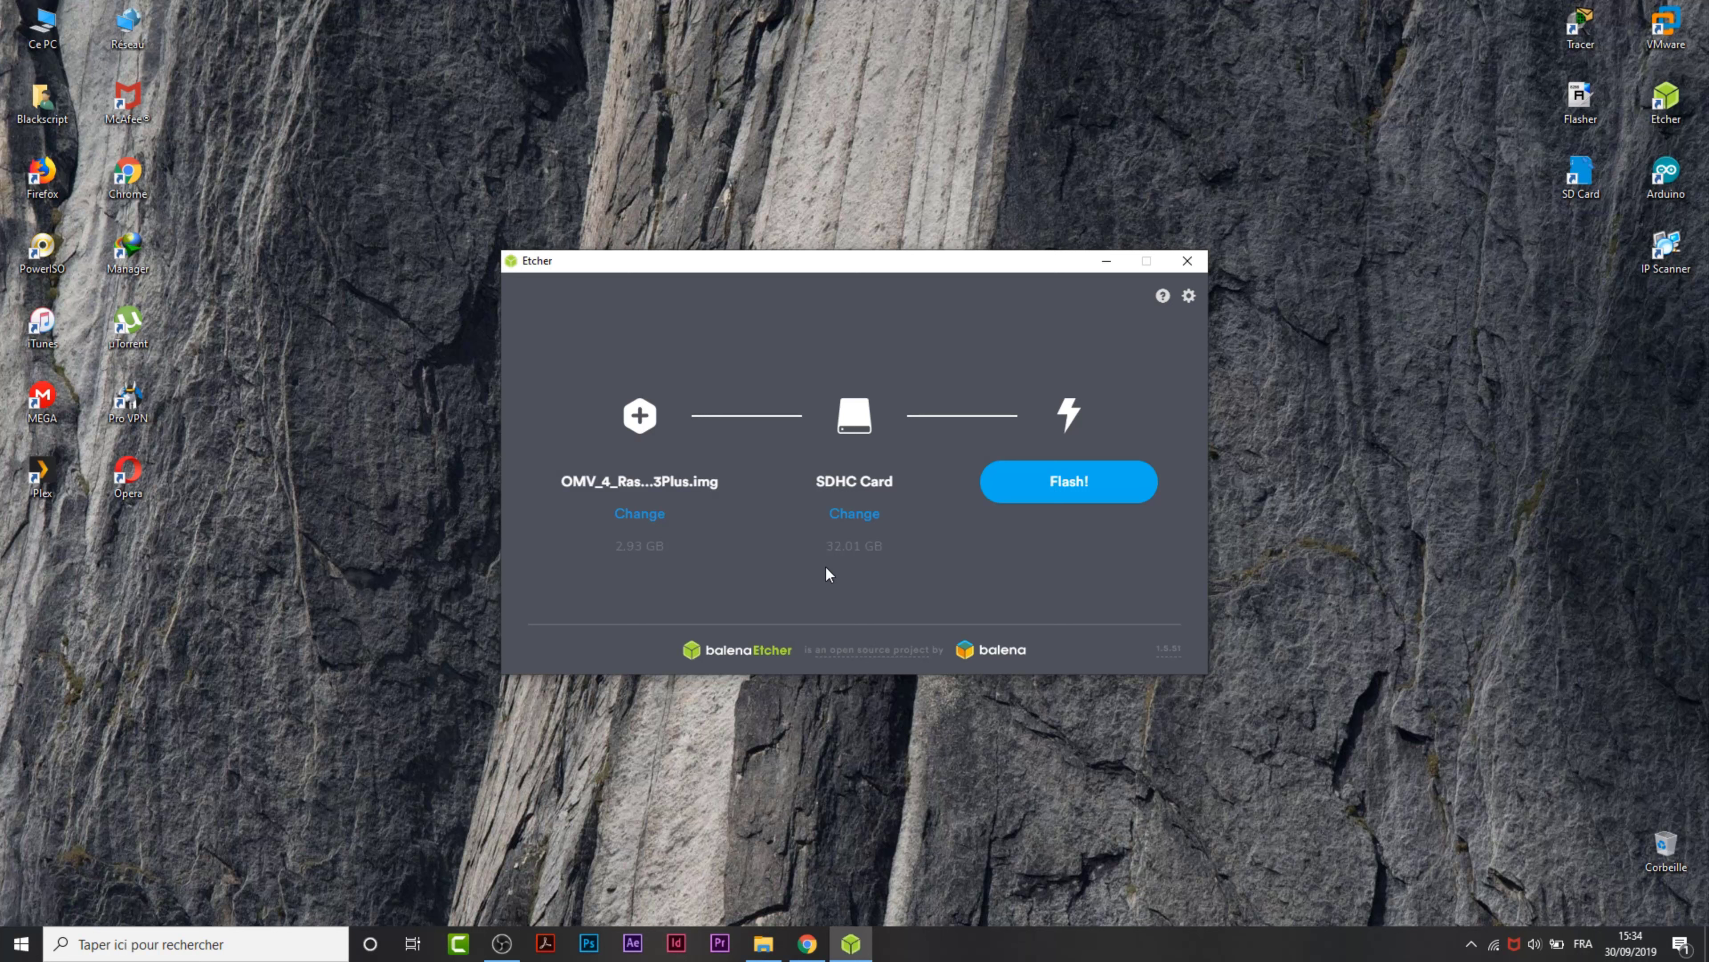
click(1053, 495)
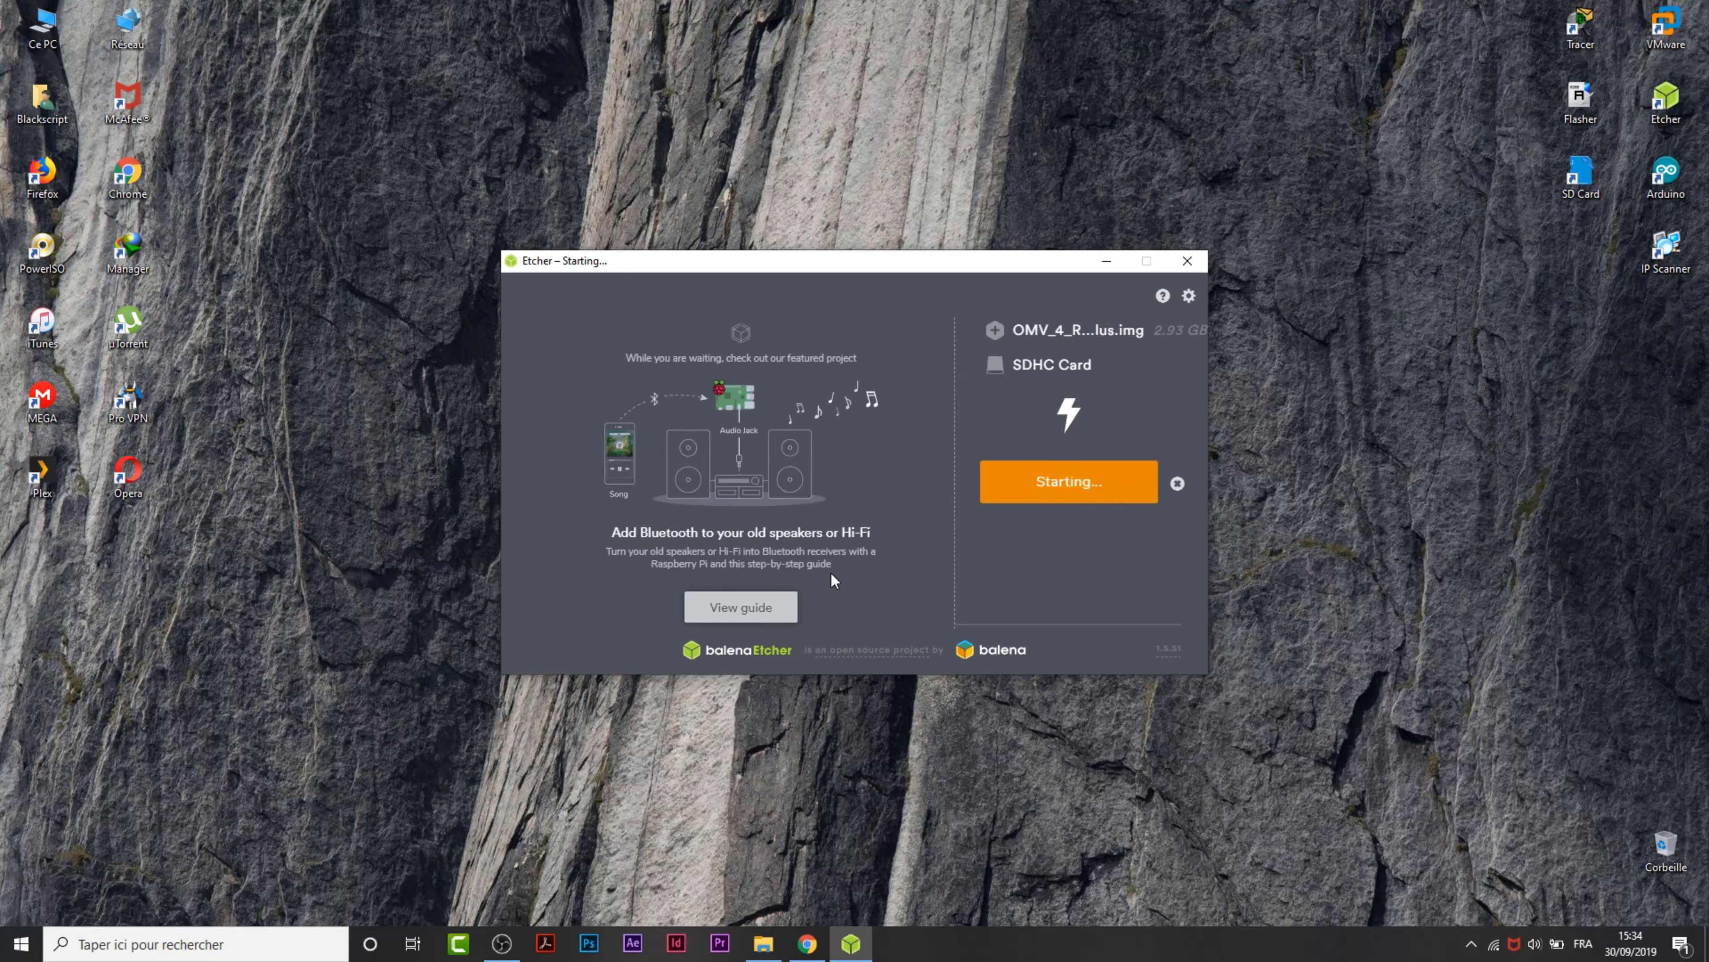
click(1557, 943)
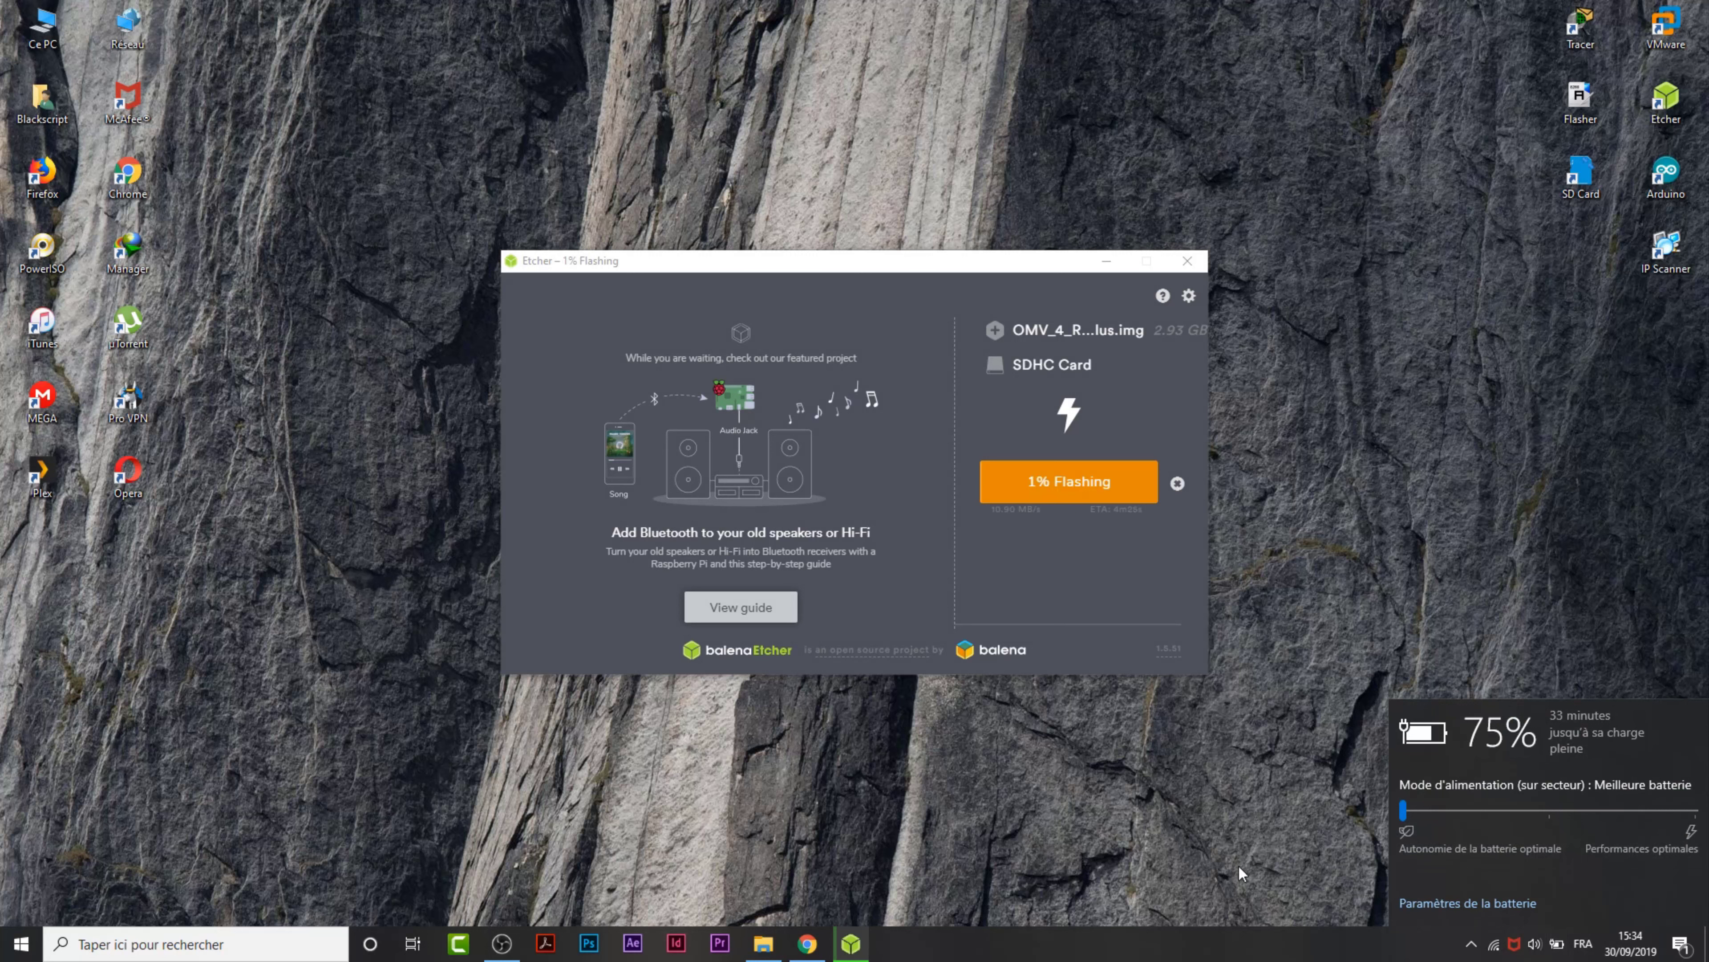
click(1178, 824)
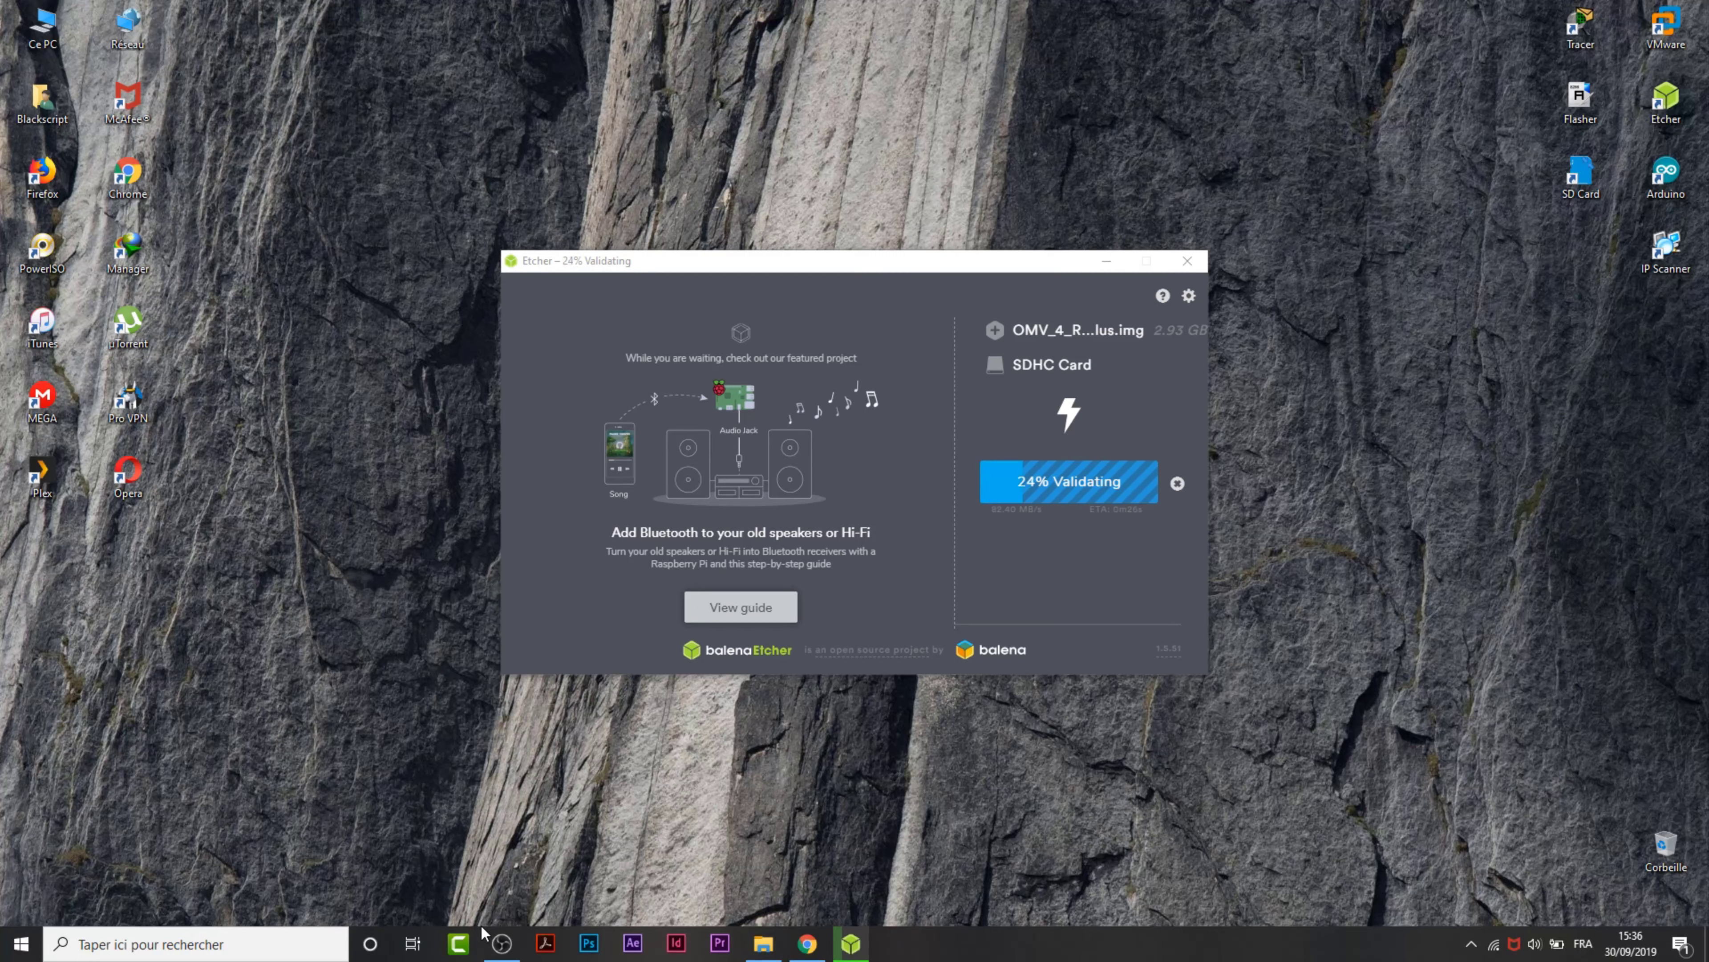
key(XF86AudioMute)
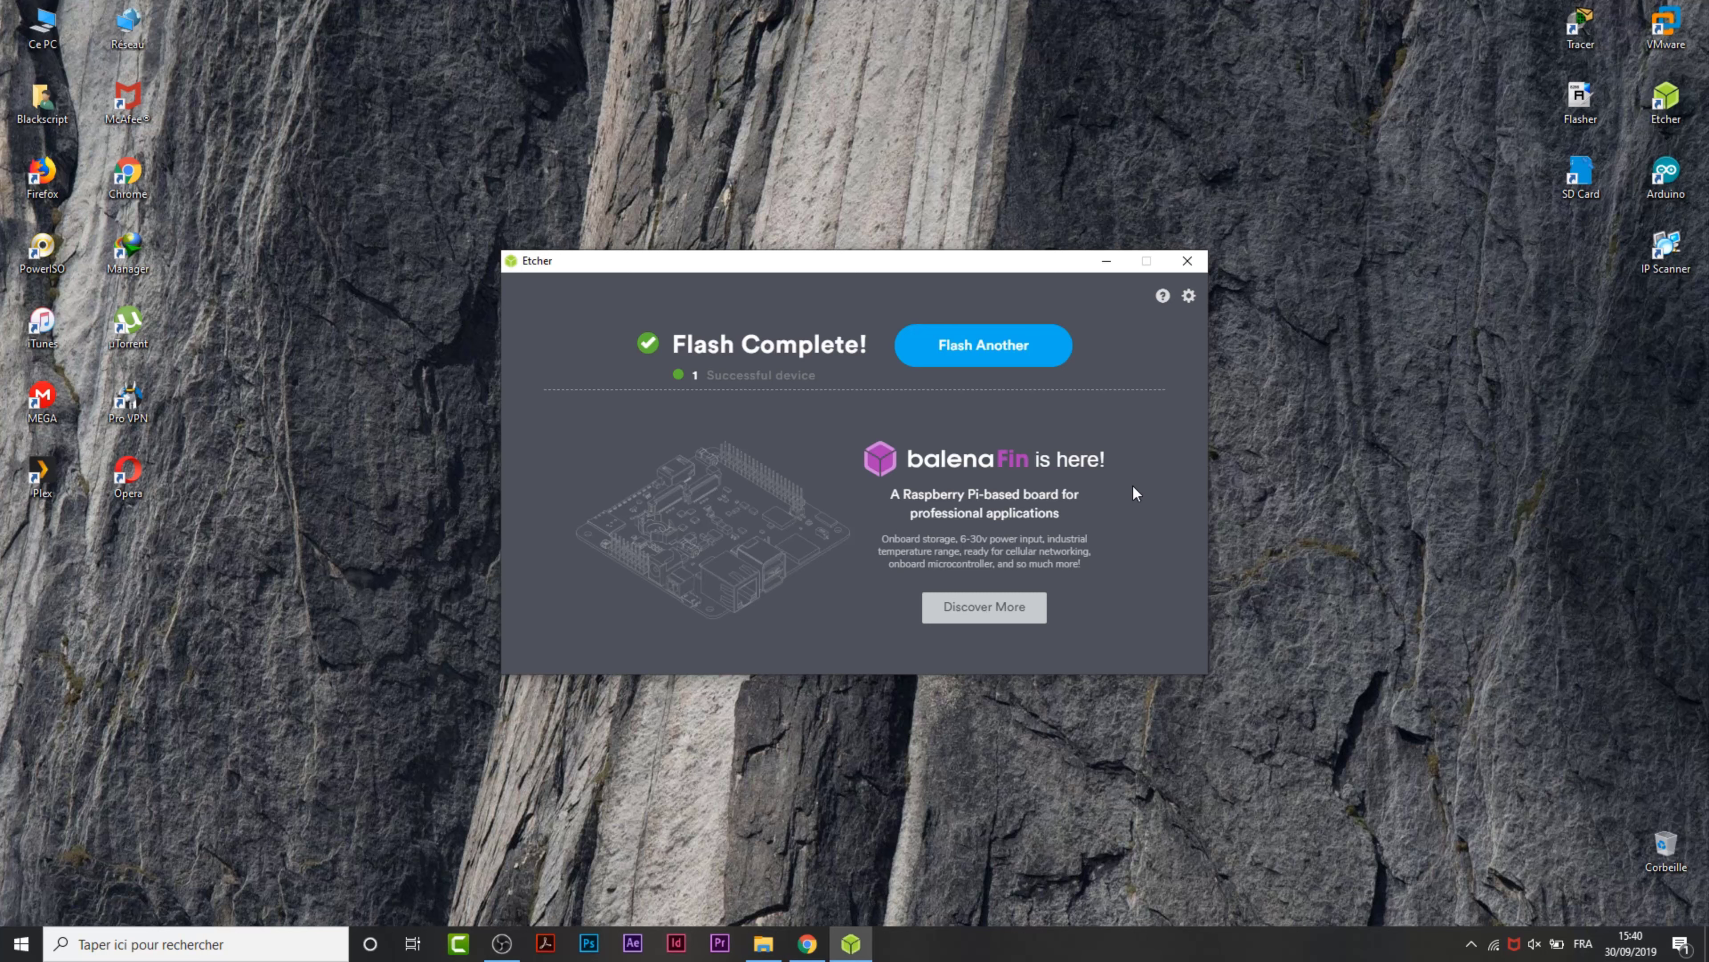
Close Etcher, scan the local network with Advanced IP Scanner and select the Raspberry Pi's entry in the results.
click(1187, 262)
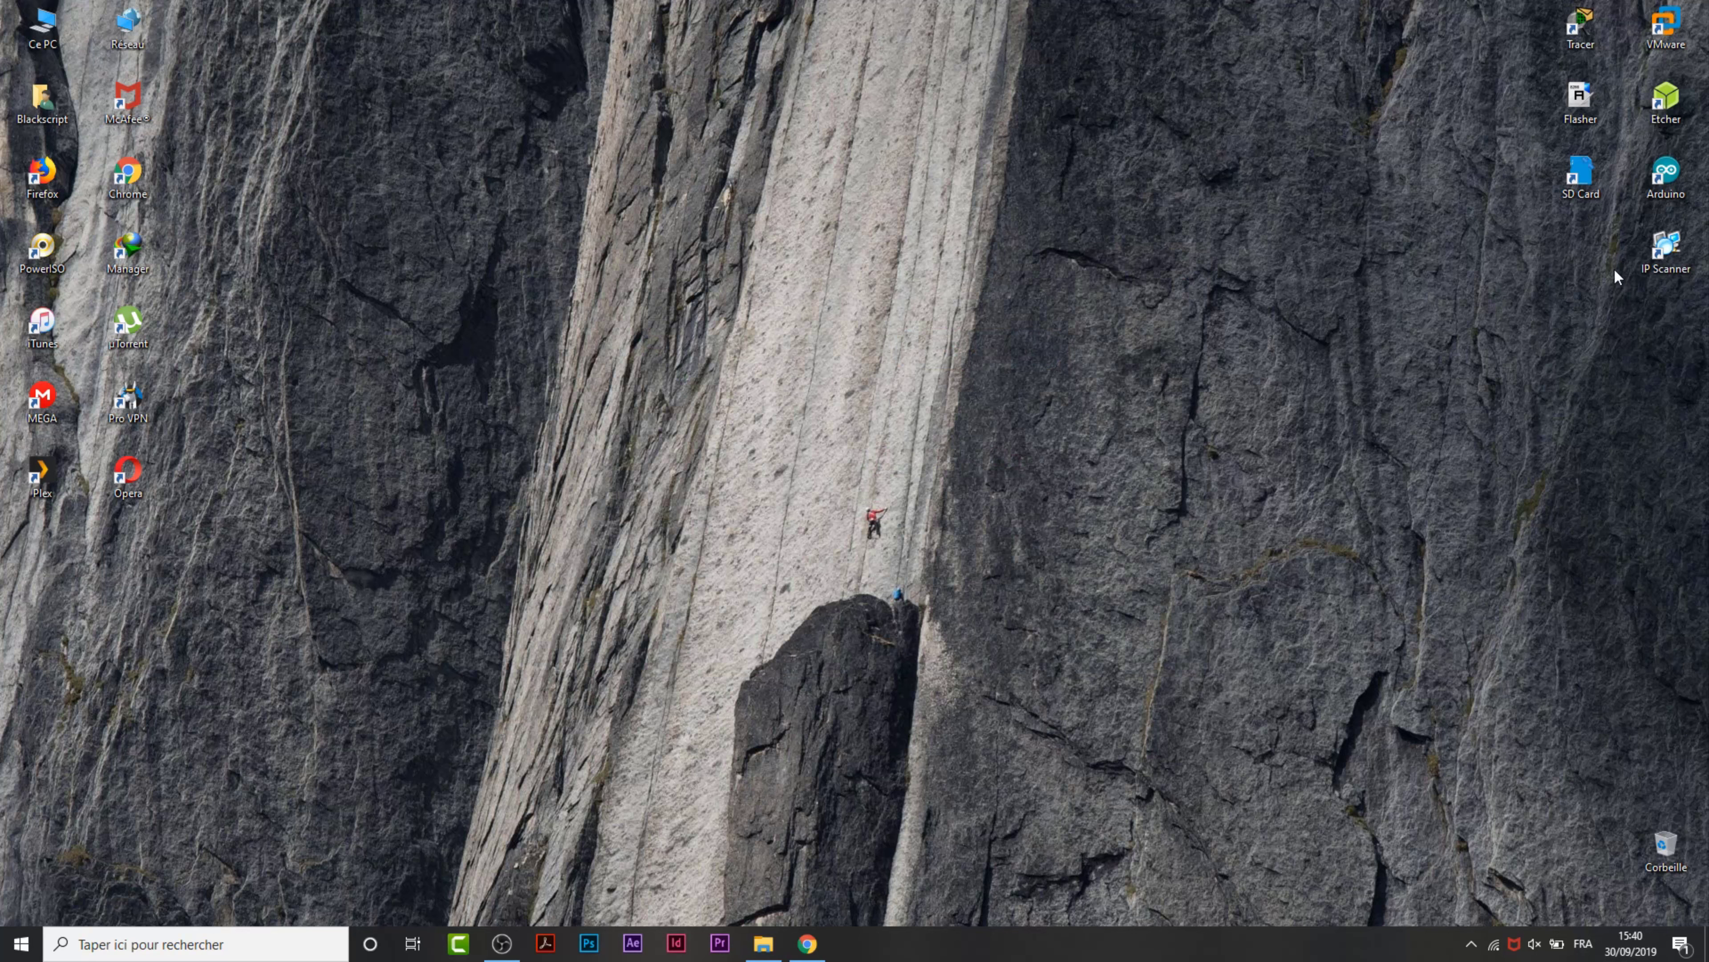
double_click(1664, 259)
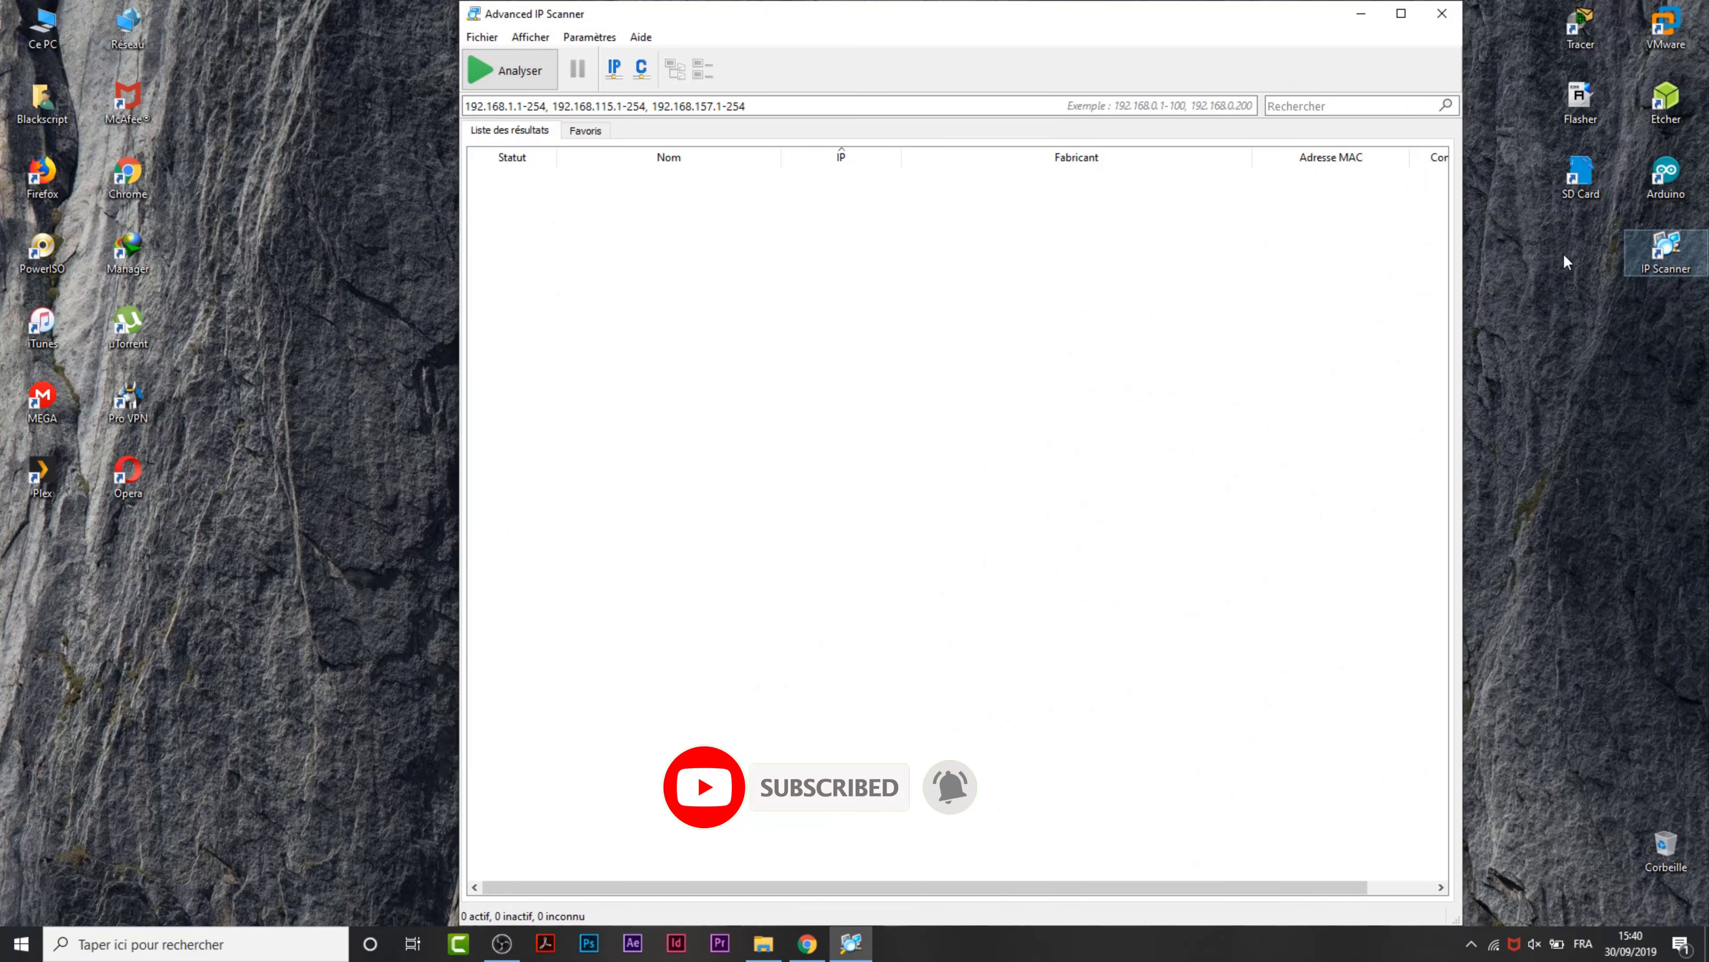
click(512, 73)
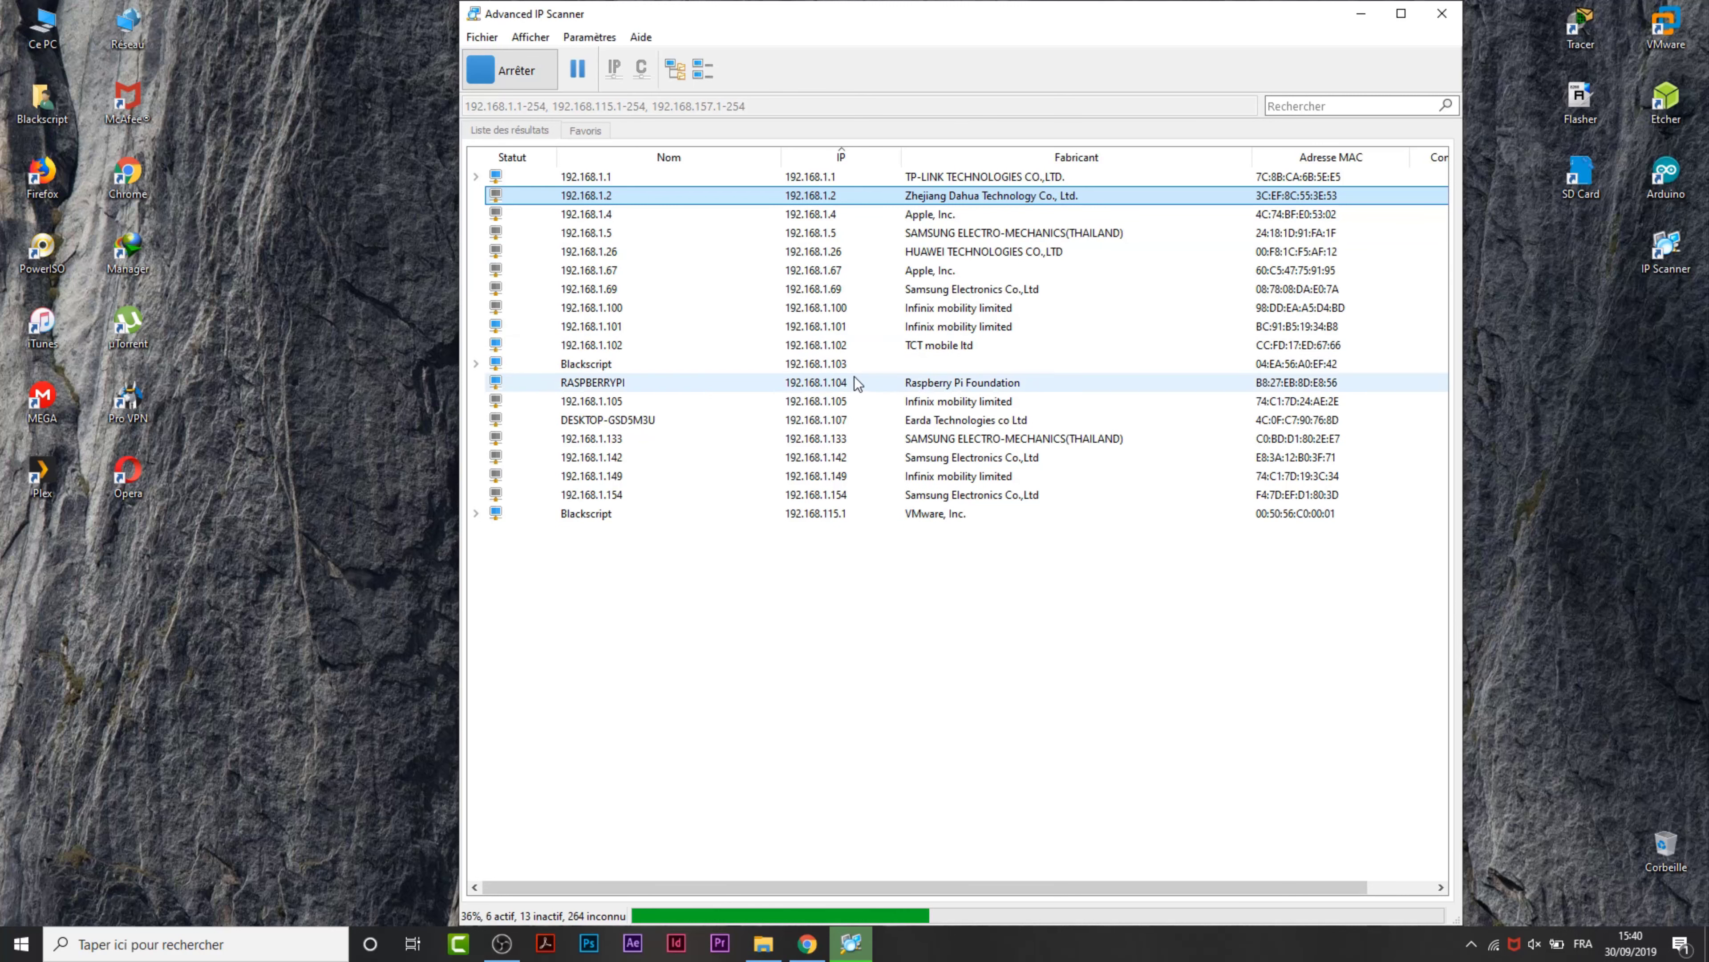
click(856, 379)
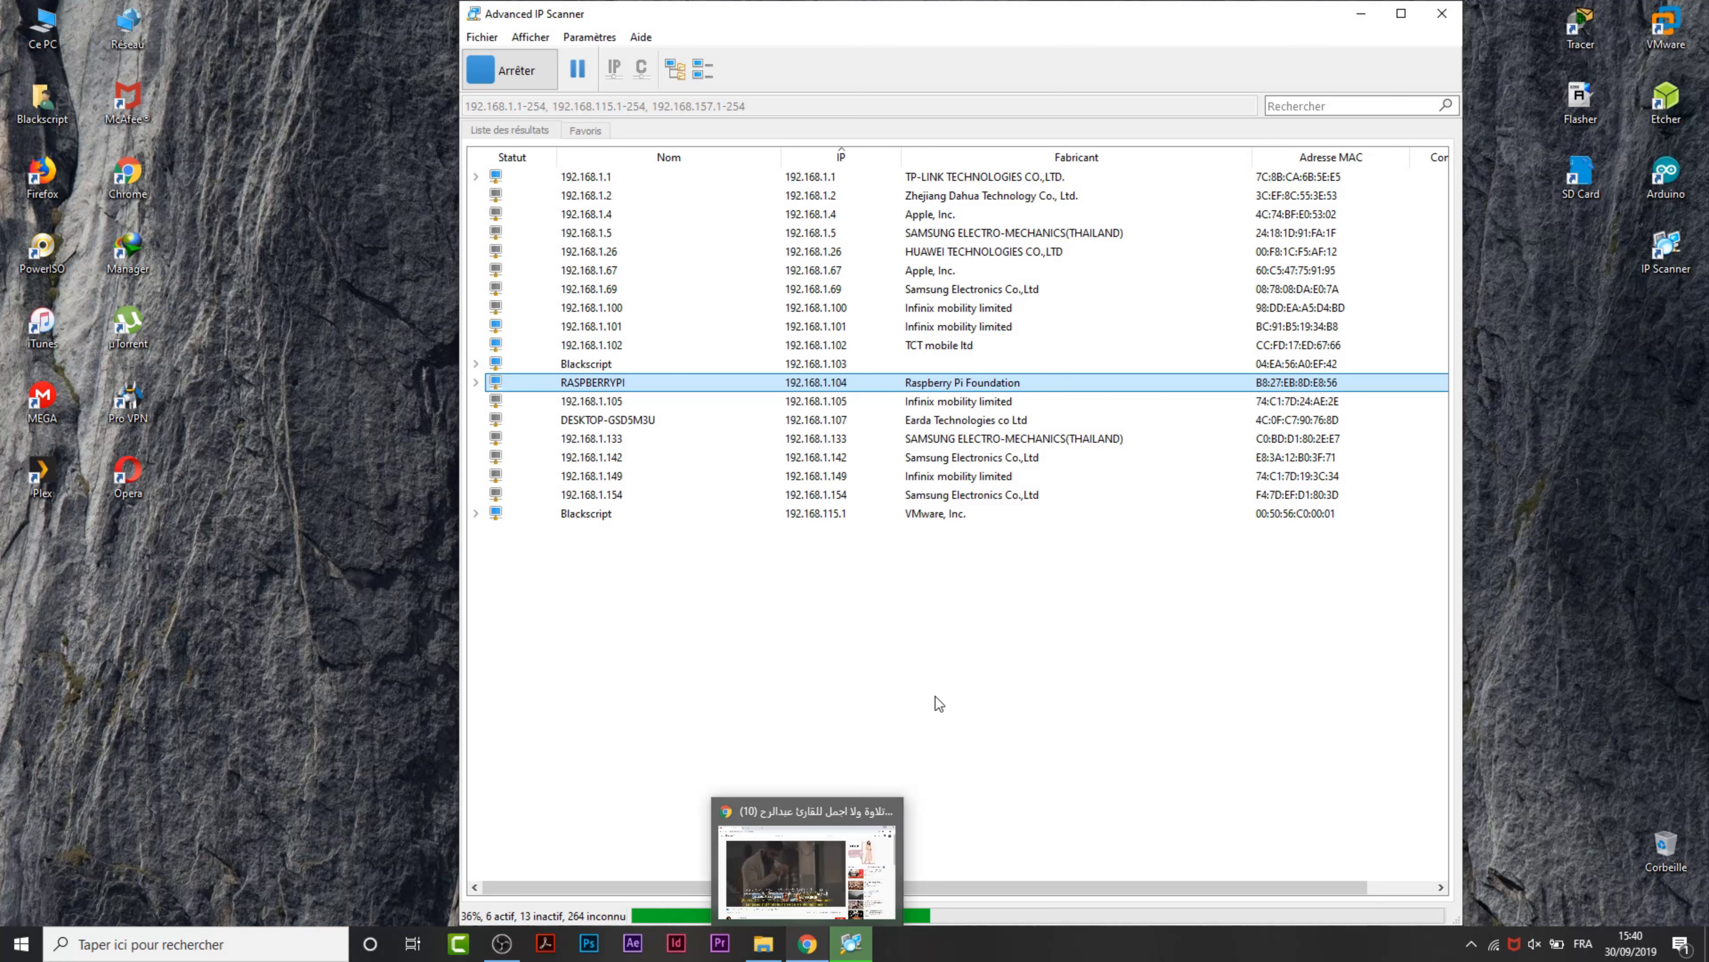
Switch to Chrome and load the openmediavault control panel at 192.168.1.104.
click(337, 648)
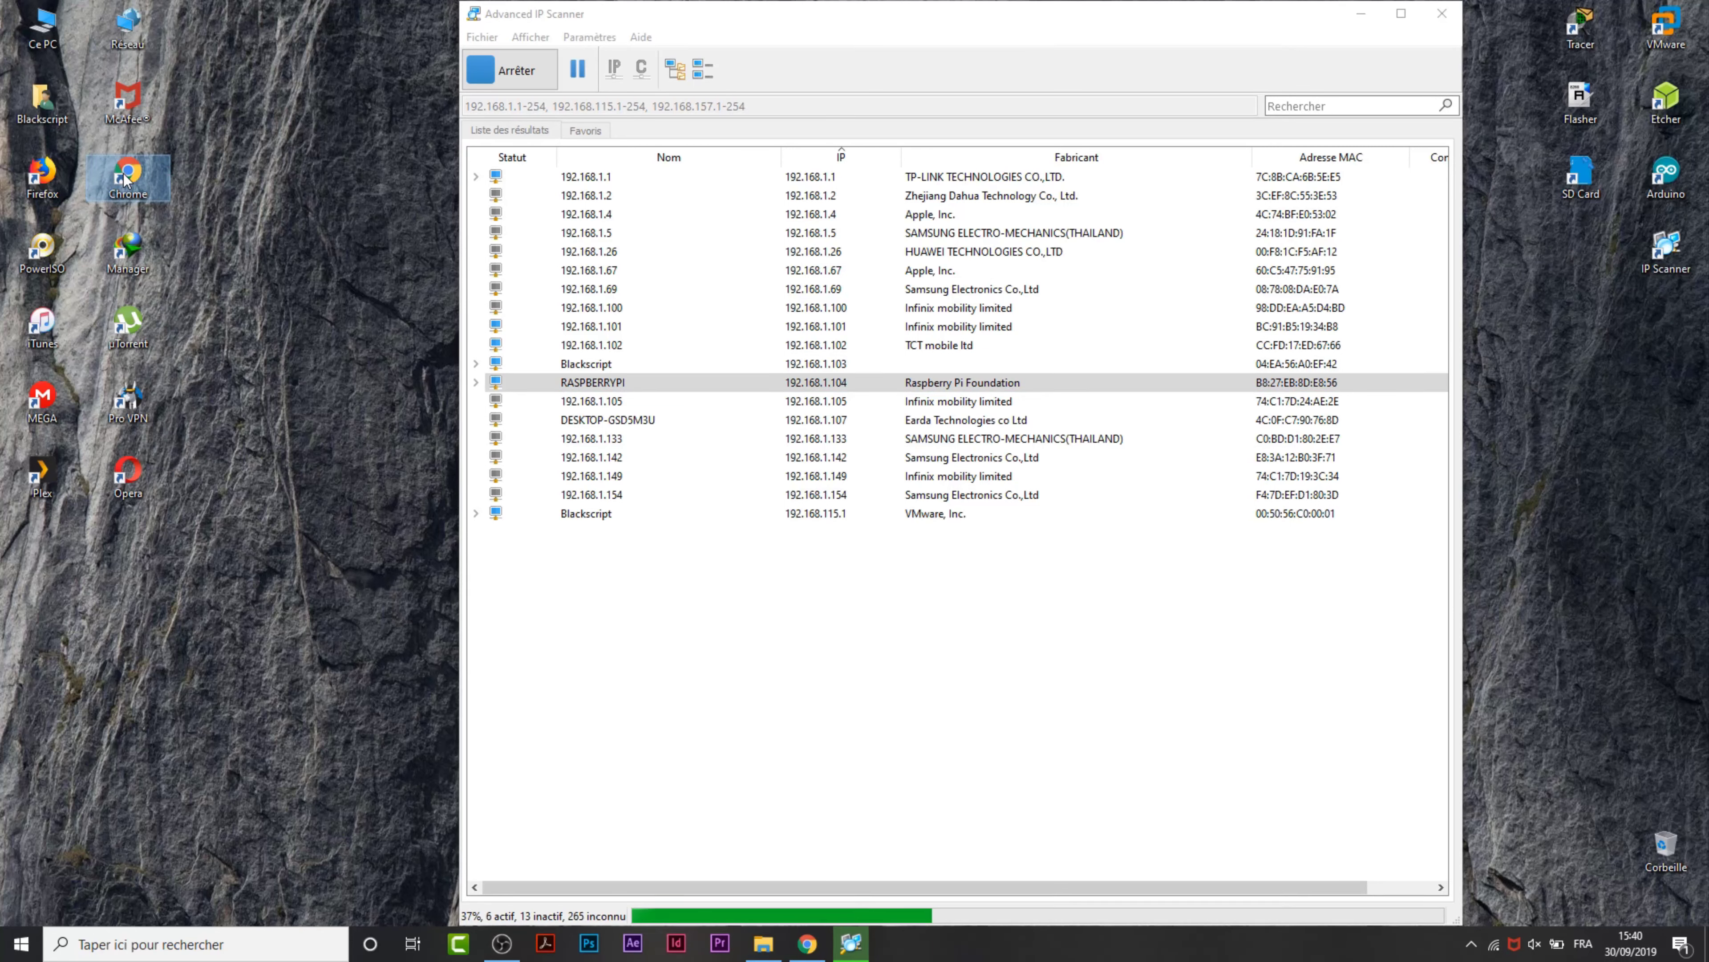
double_click(135, 197)
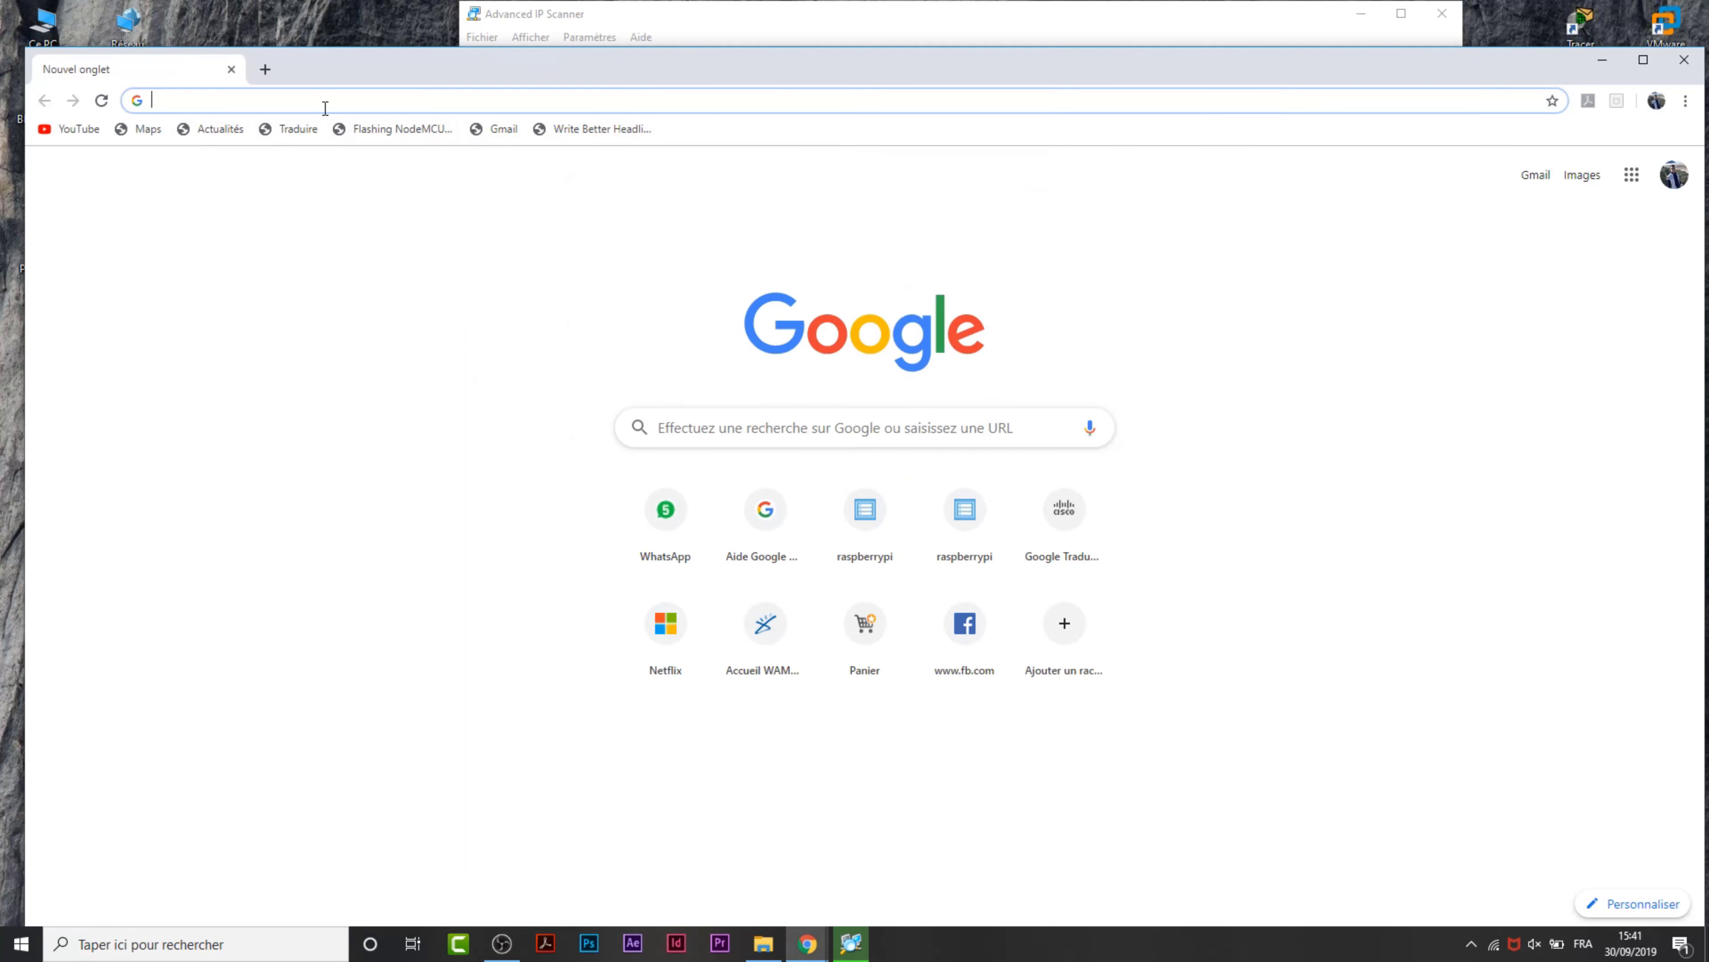
text(192.168.1.104)
key(Return)
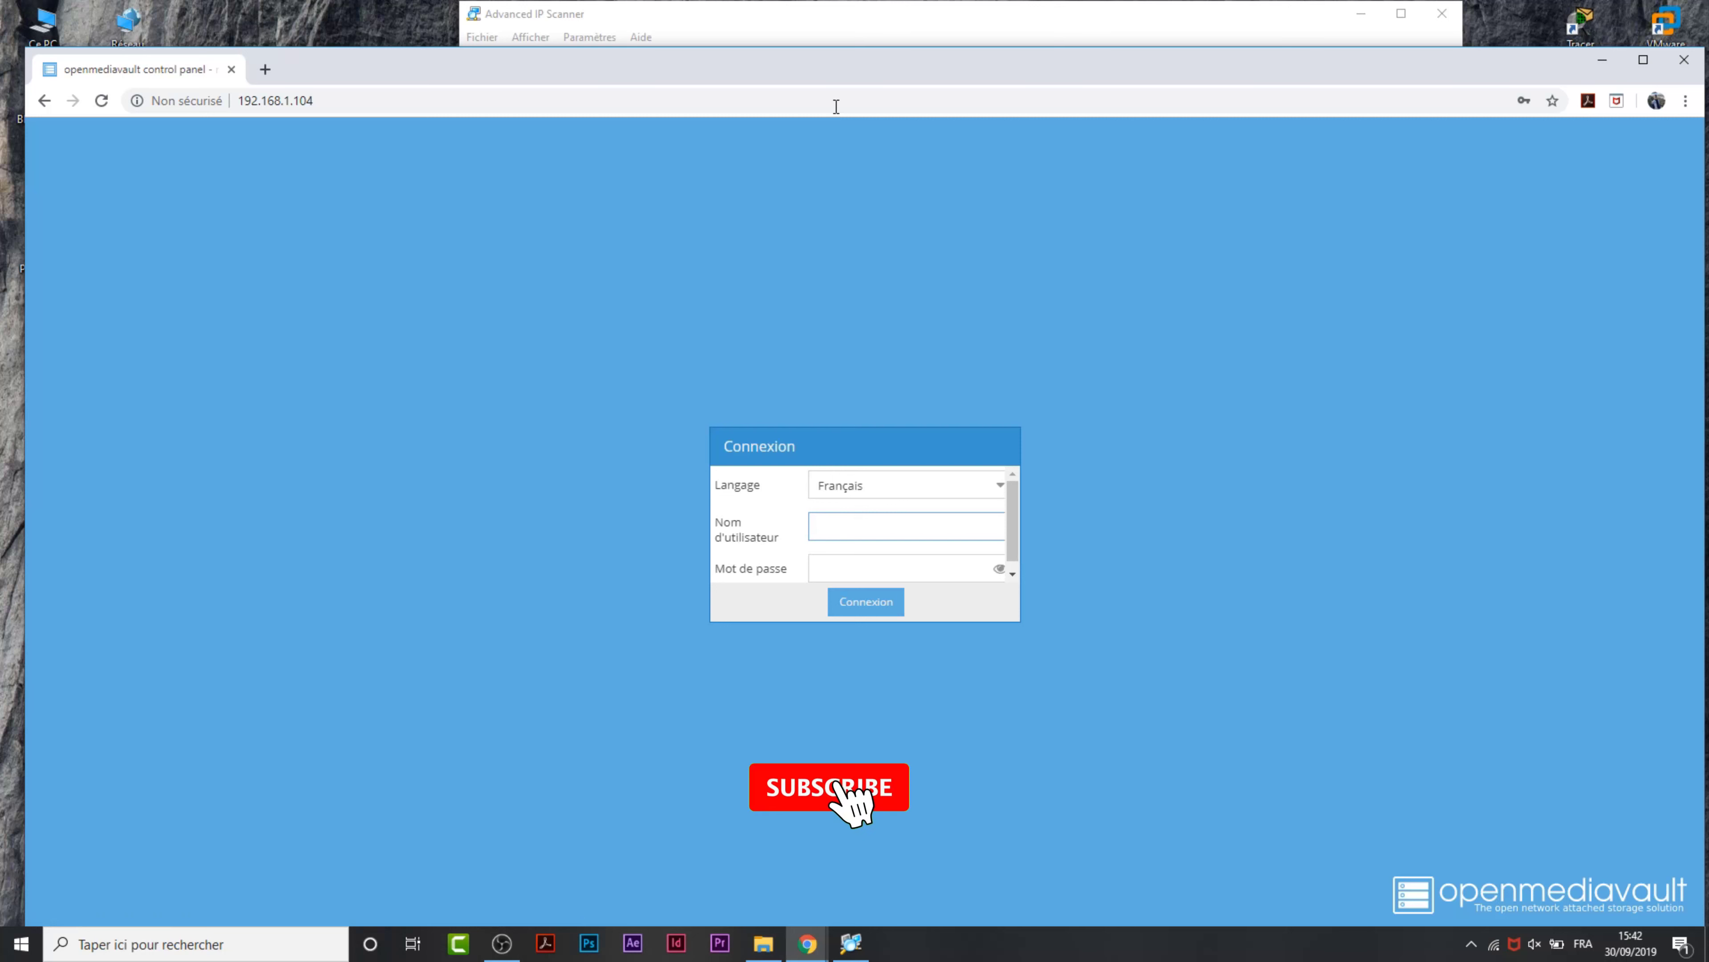
Log in to the openmediavault control panel as admin with the account password, revealing the password to check it.
text(admin)
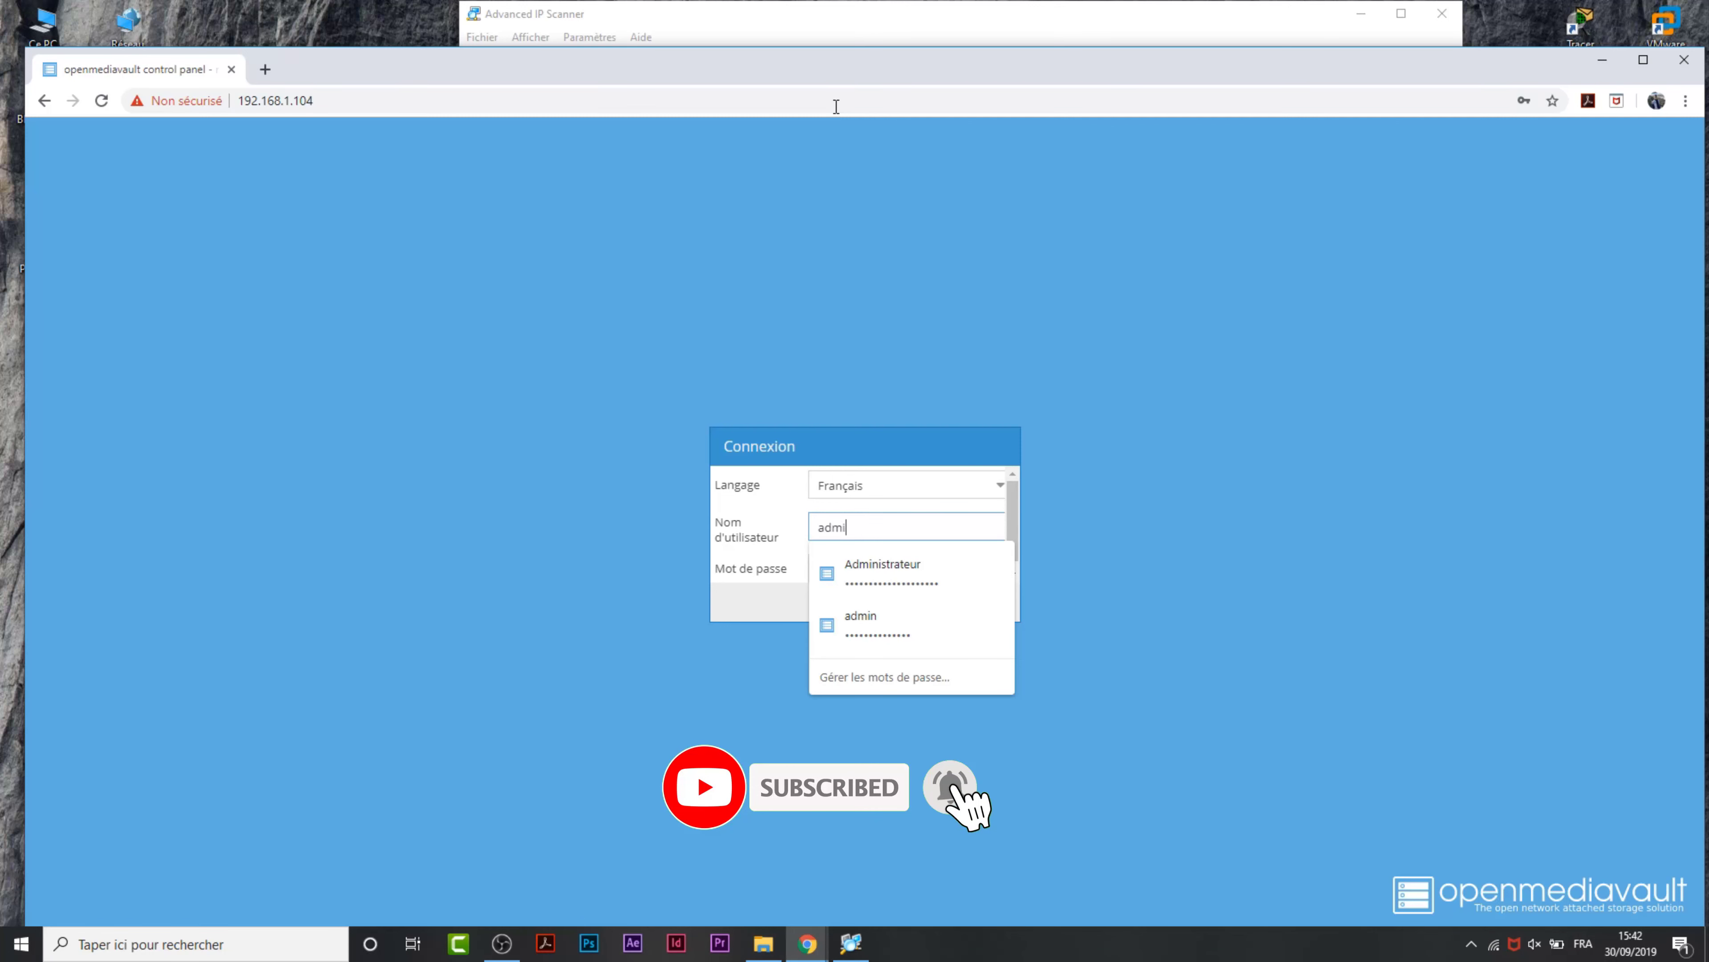
click(740, 581)
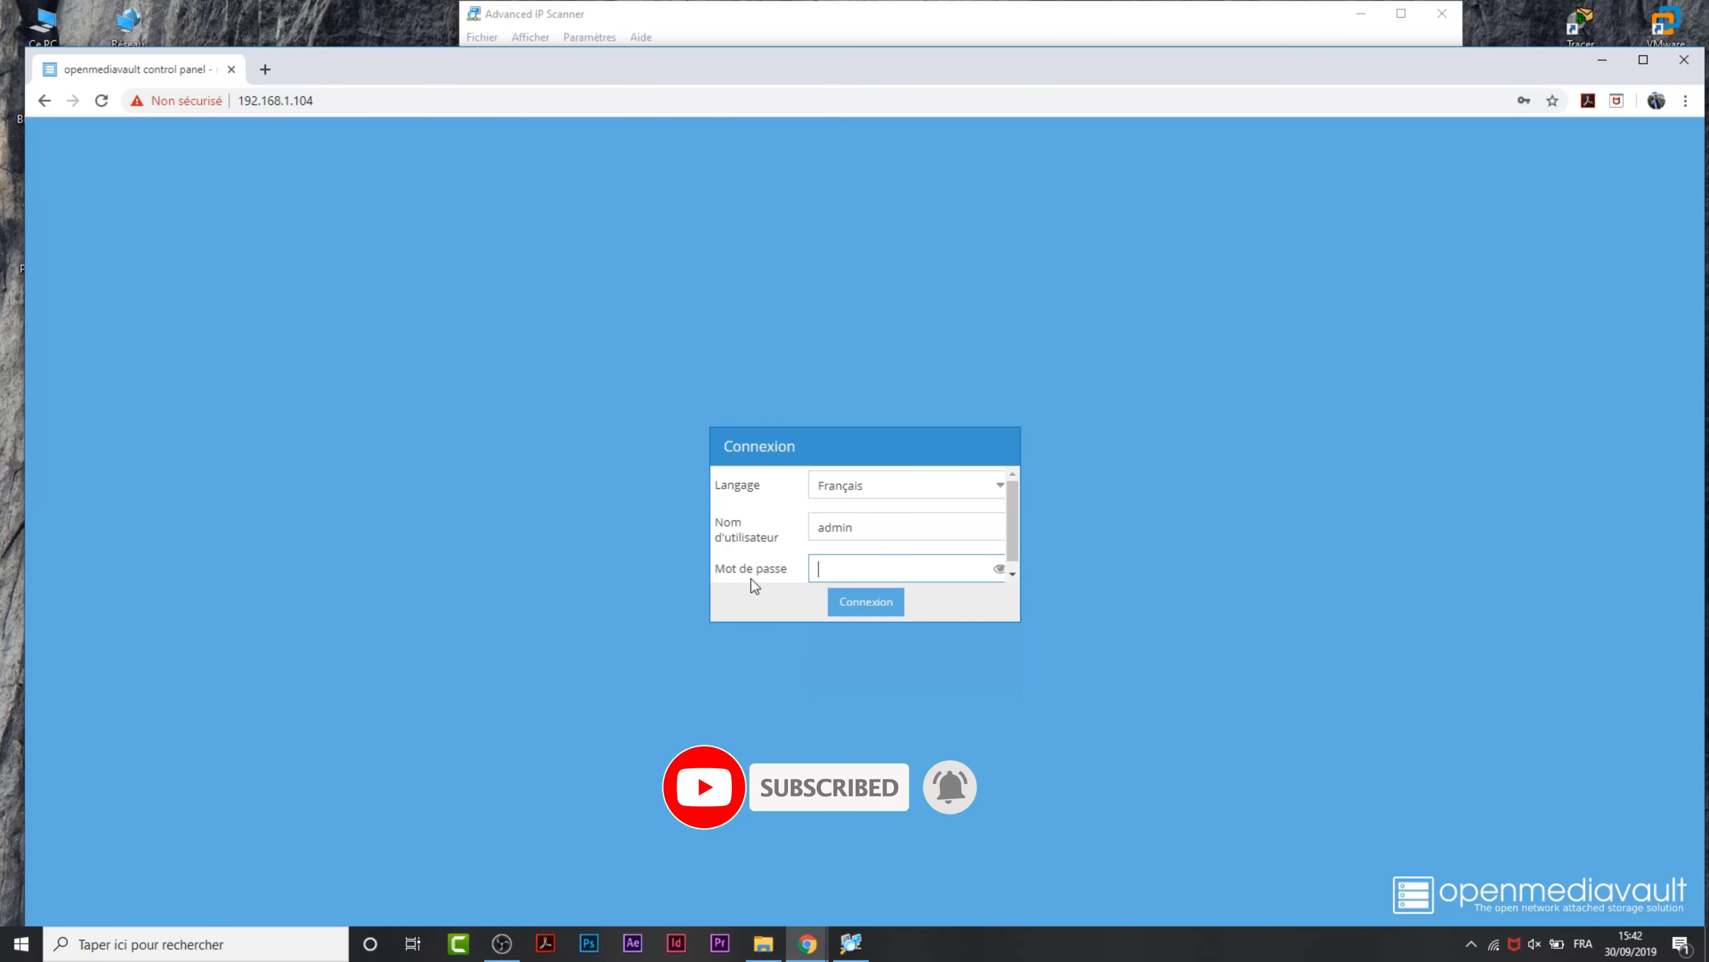
click(836, 569)
text(*********)
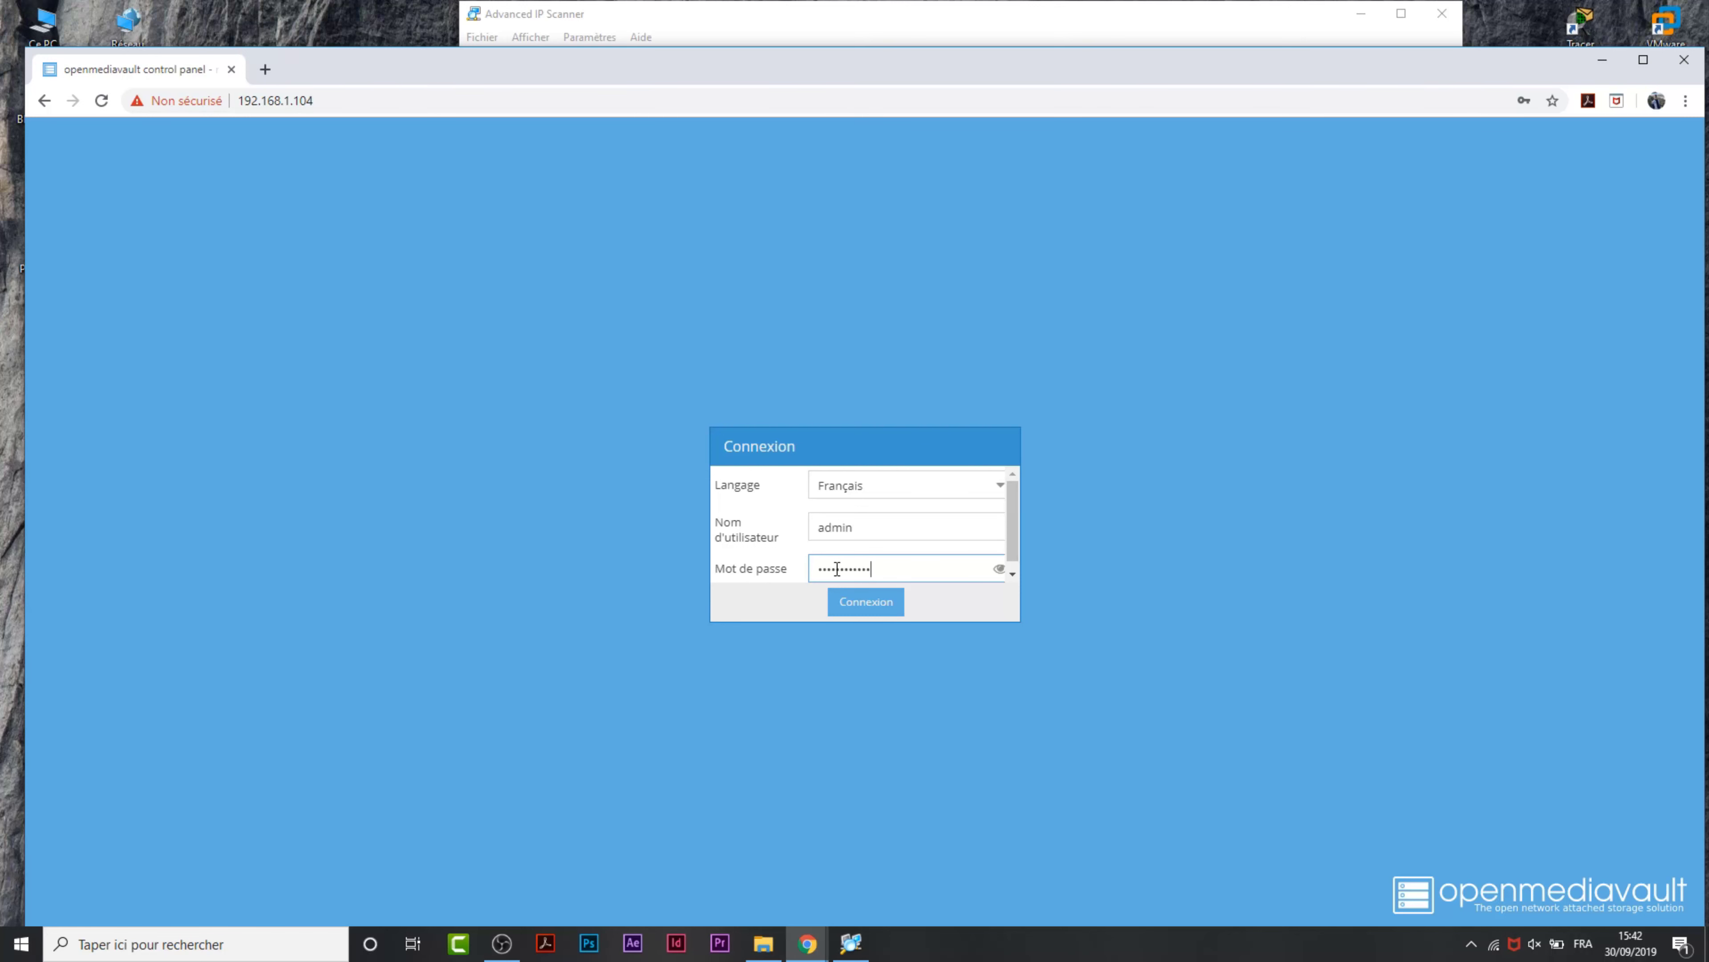
click(999, 568)
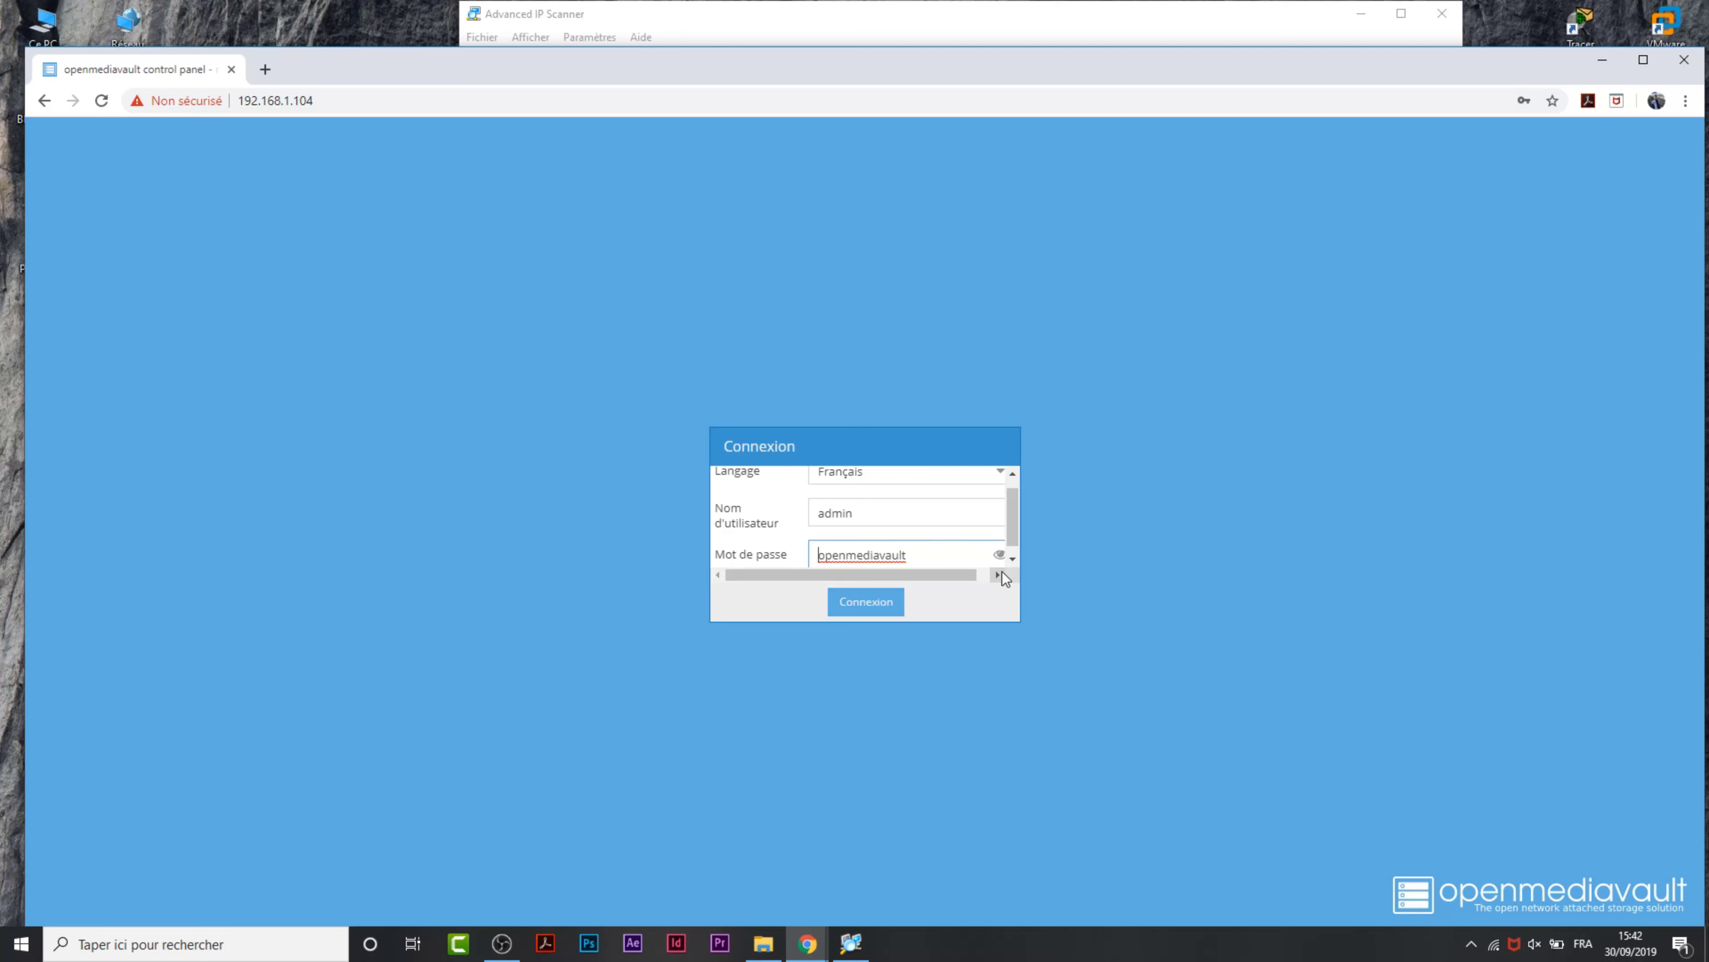
click(899, 602)
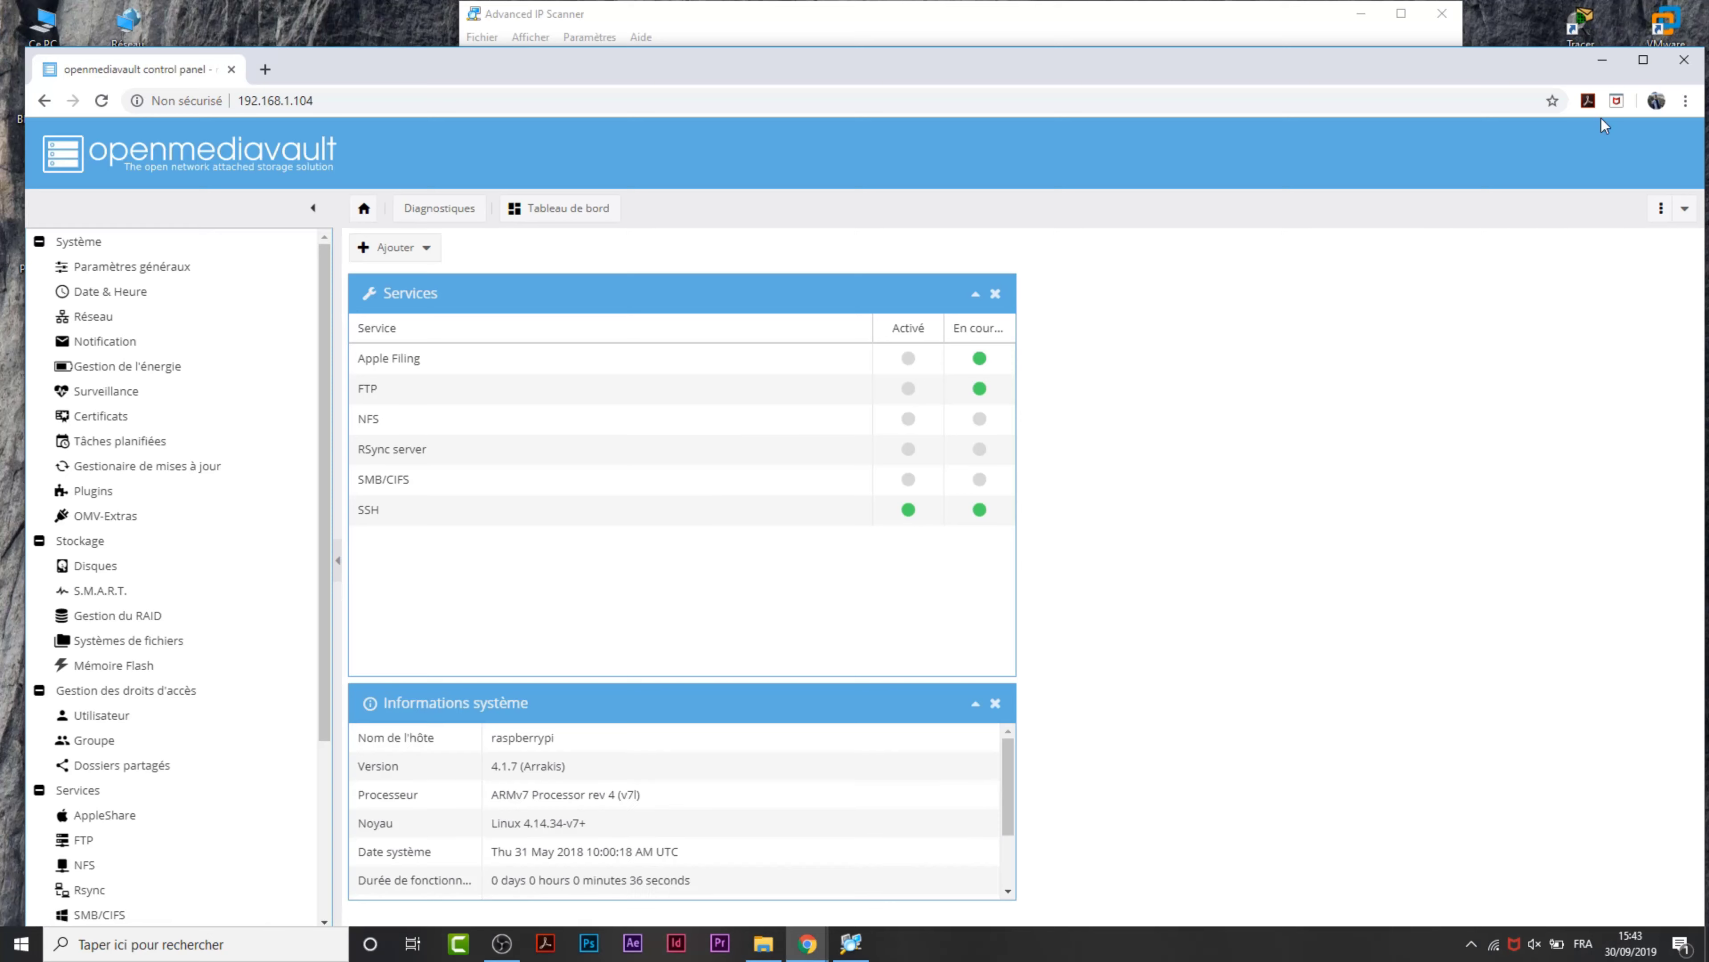
Display the control panel full screen, then set automatic logout to Désactiver in the general web administration settings and save.
click(1643, 60)
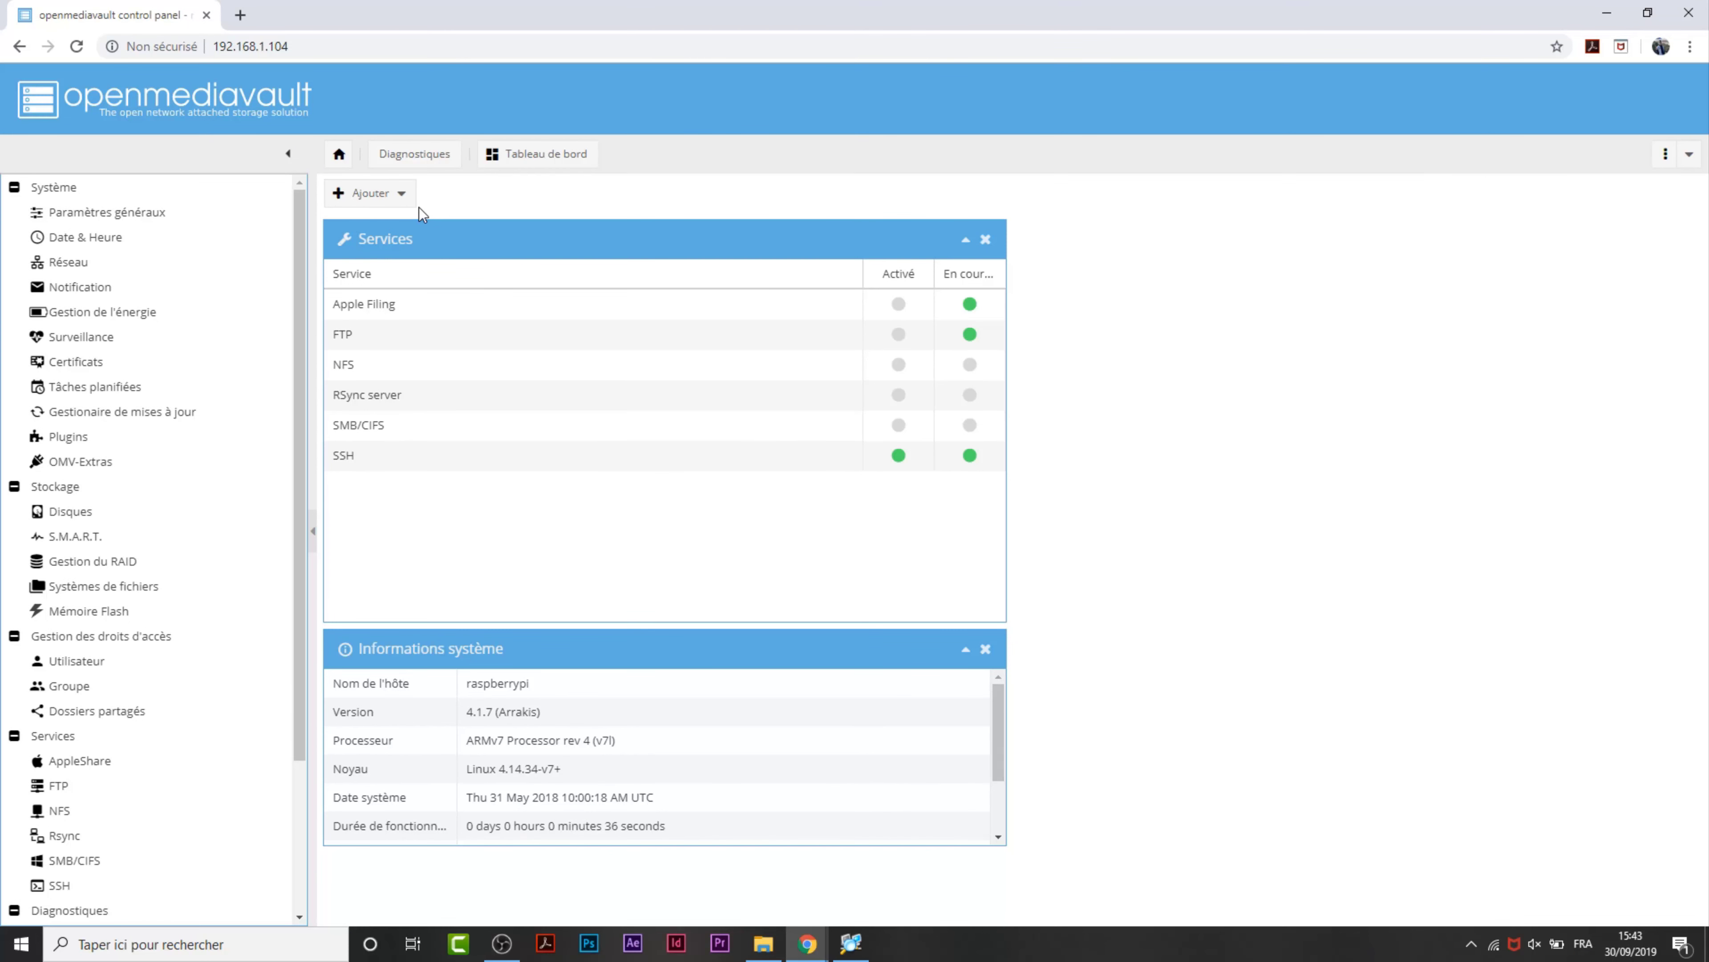
key(F11)
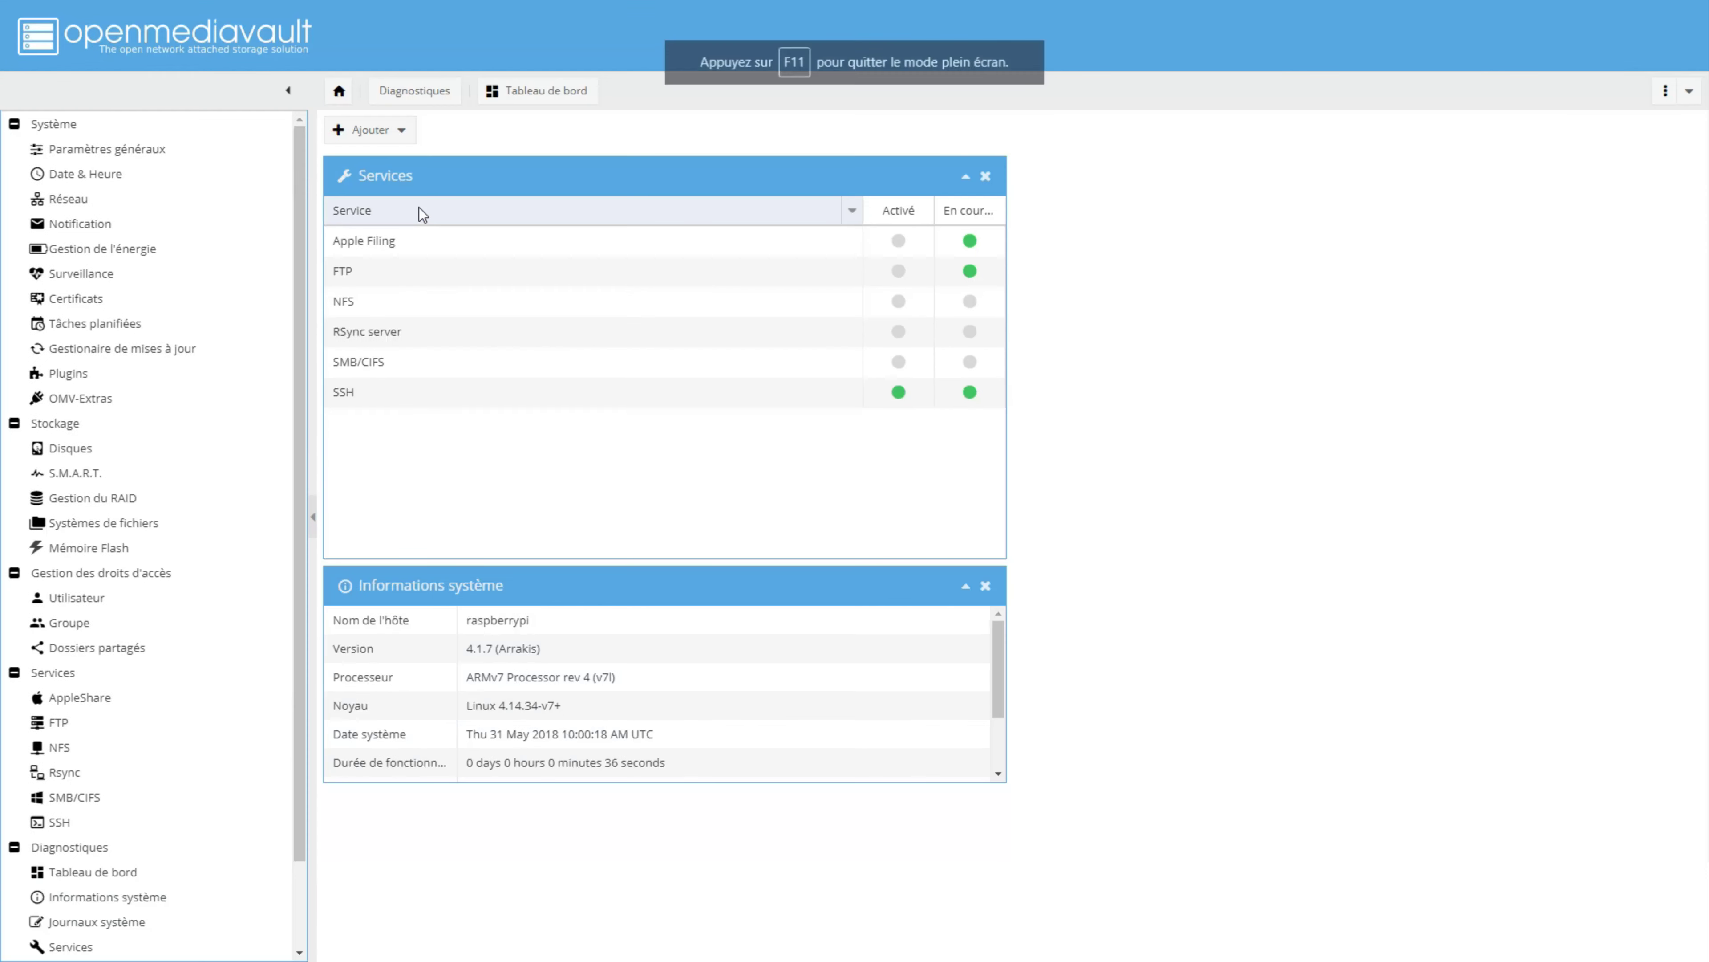
click(72, 149)
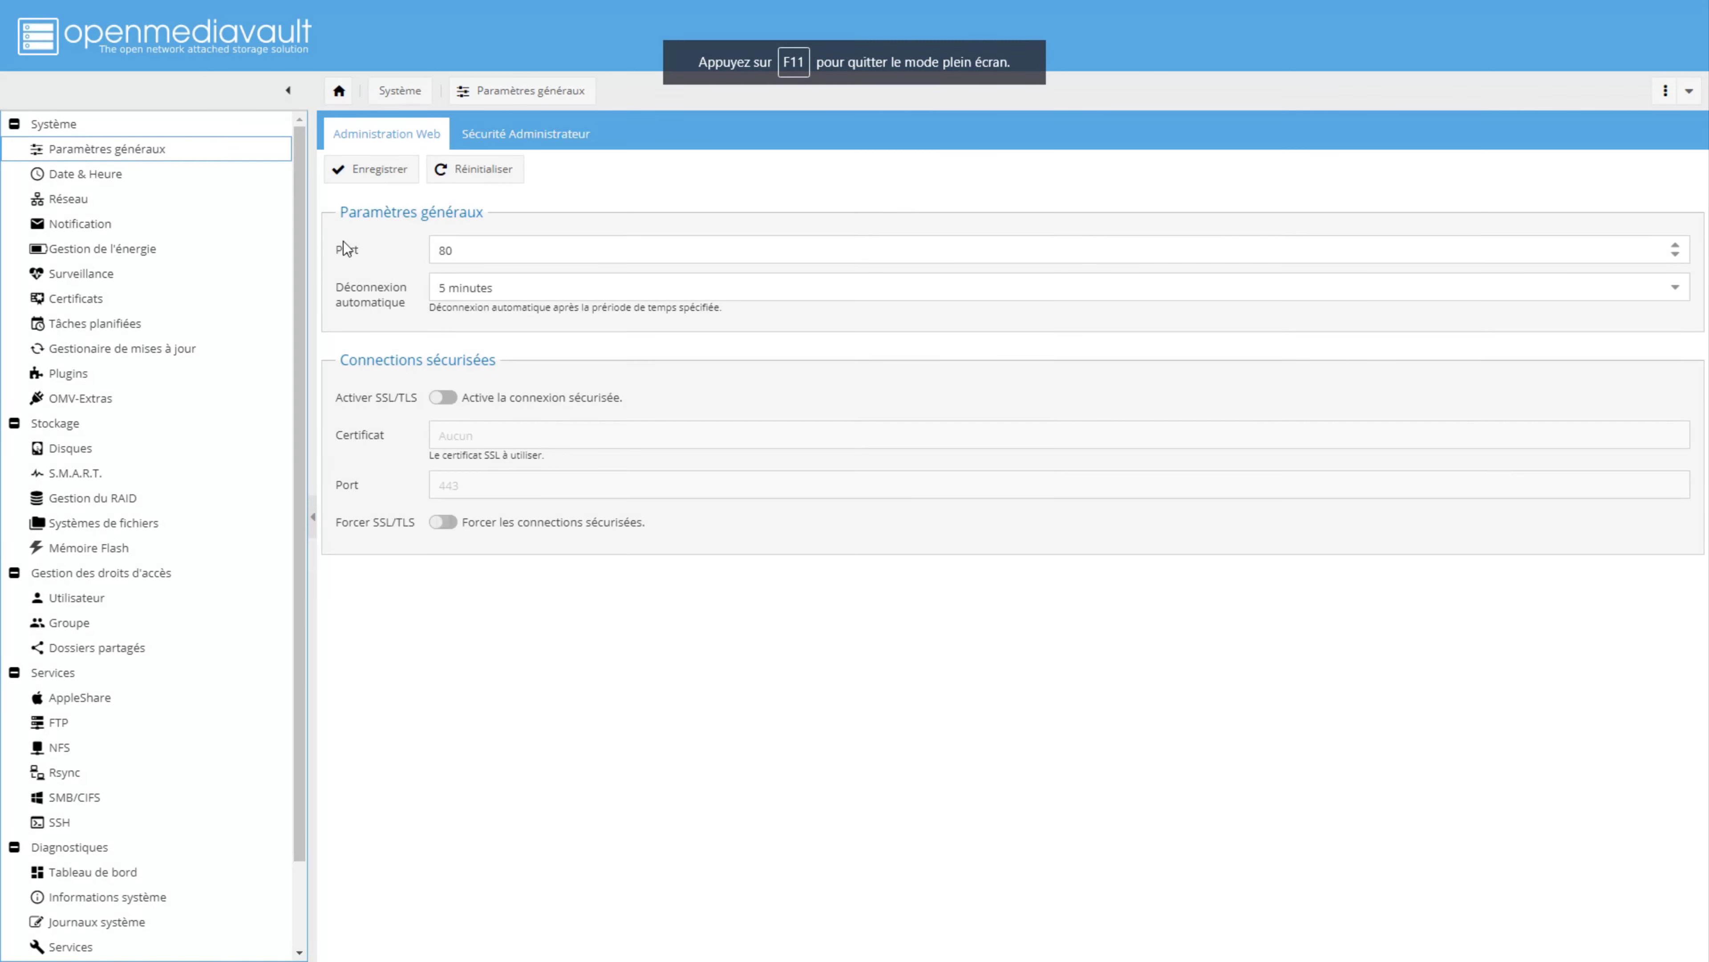
click(484, 283)
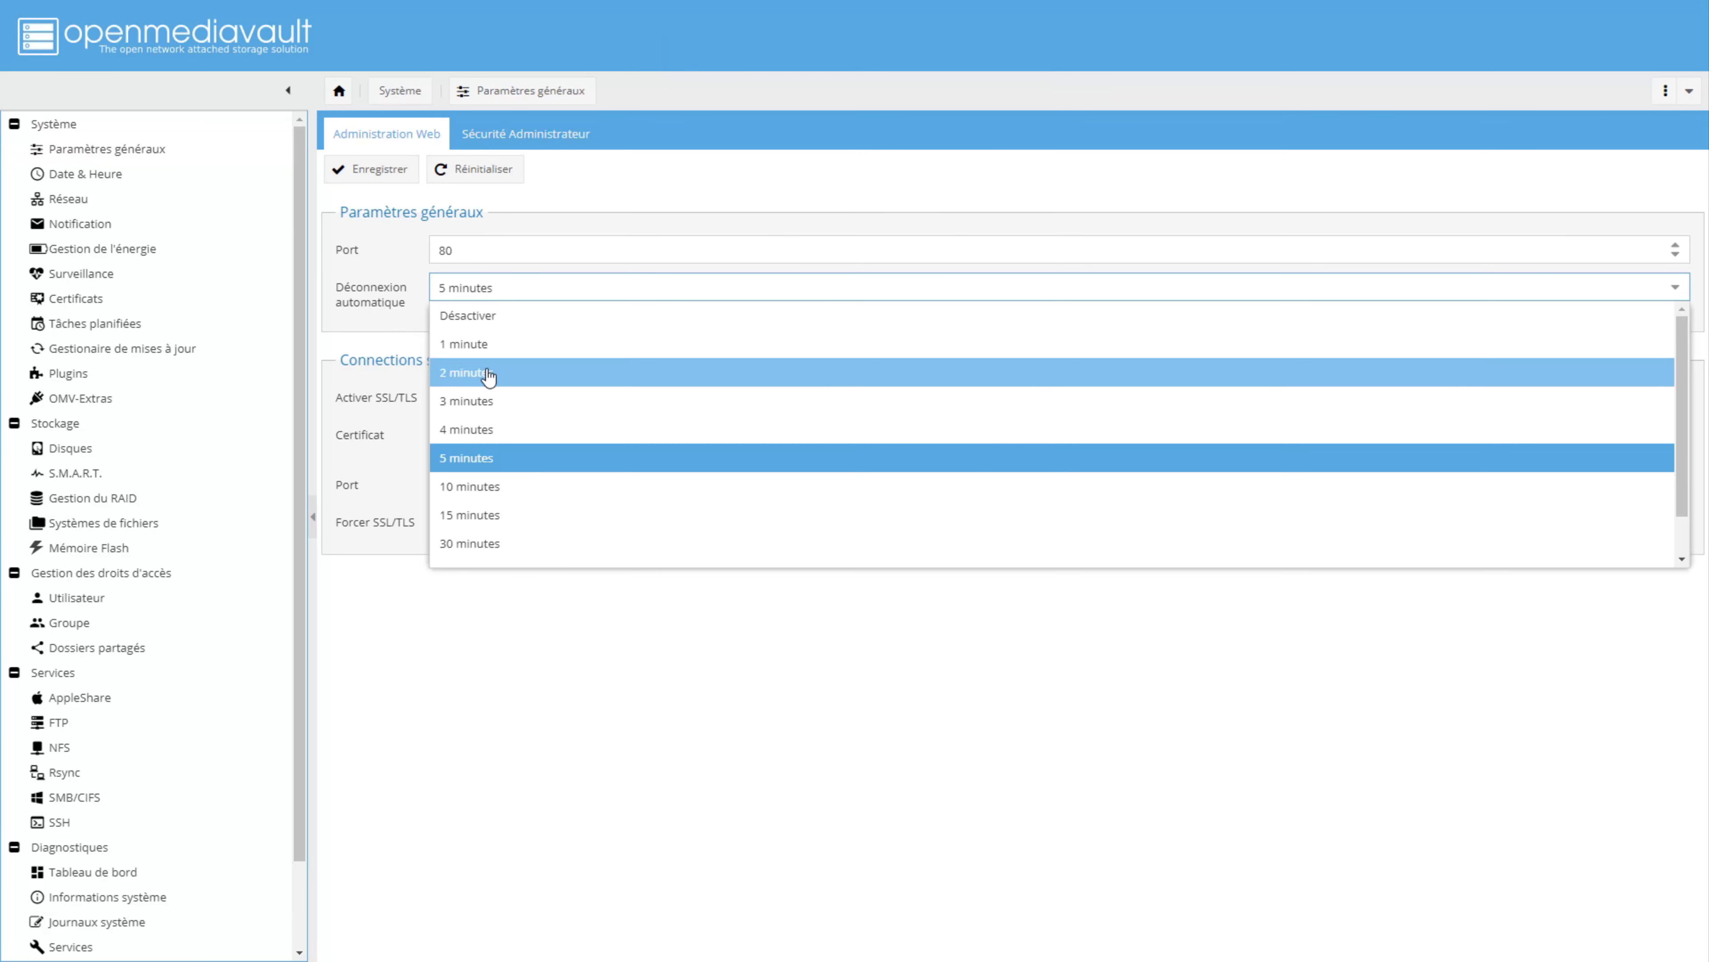
click(501, 318)
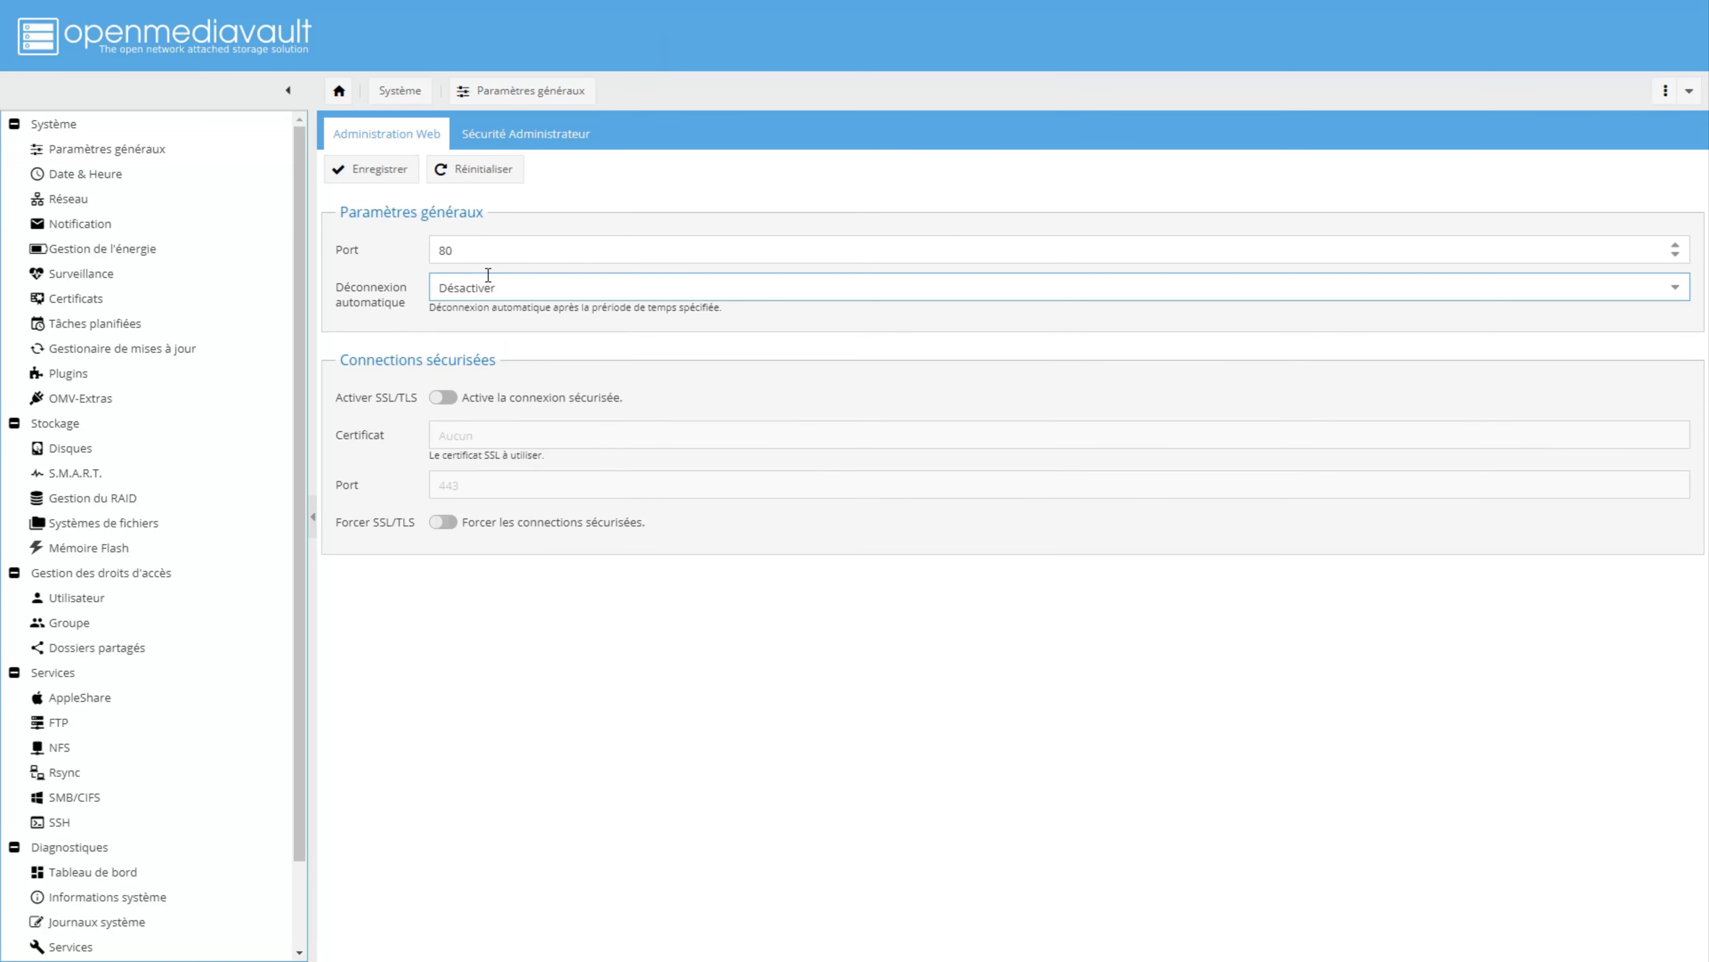
click(392, 171)
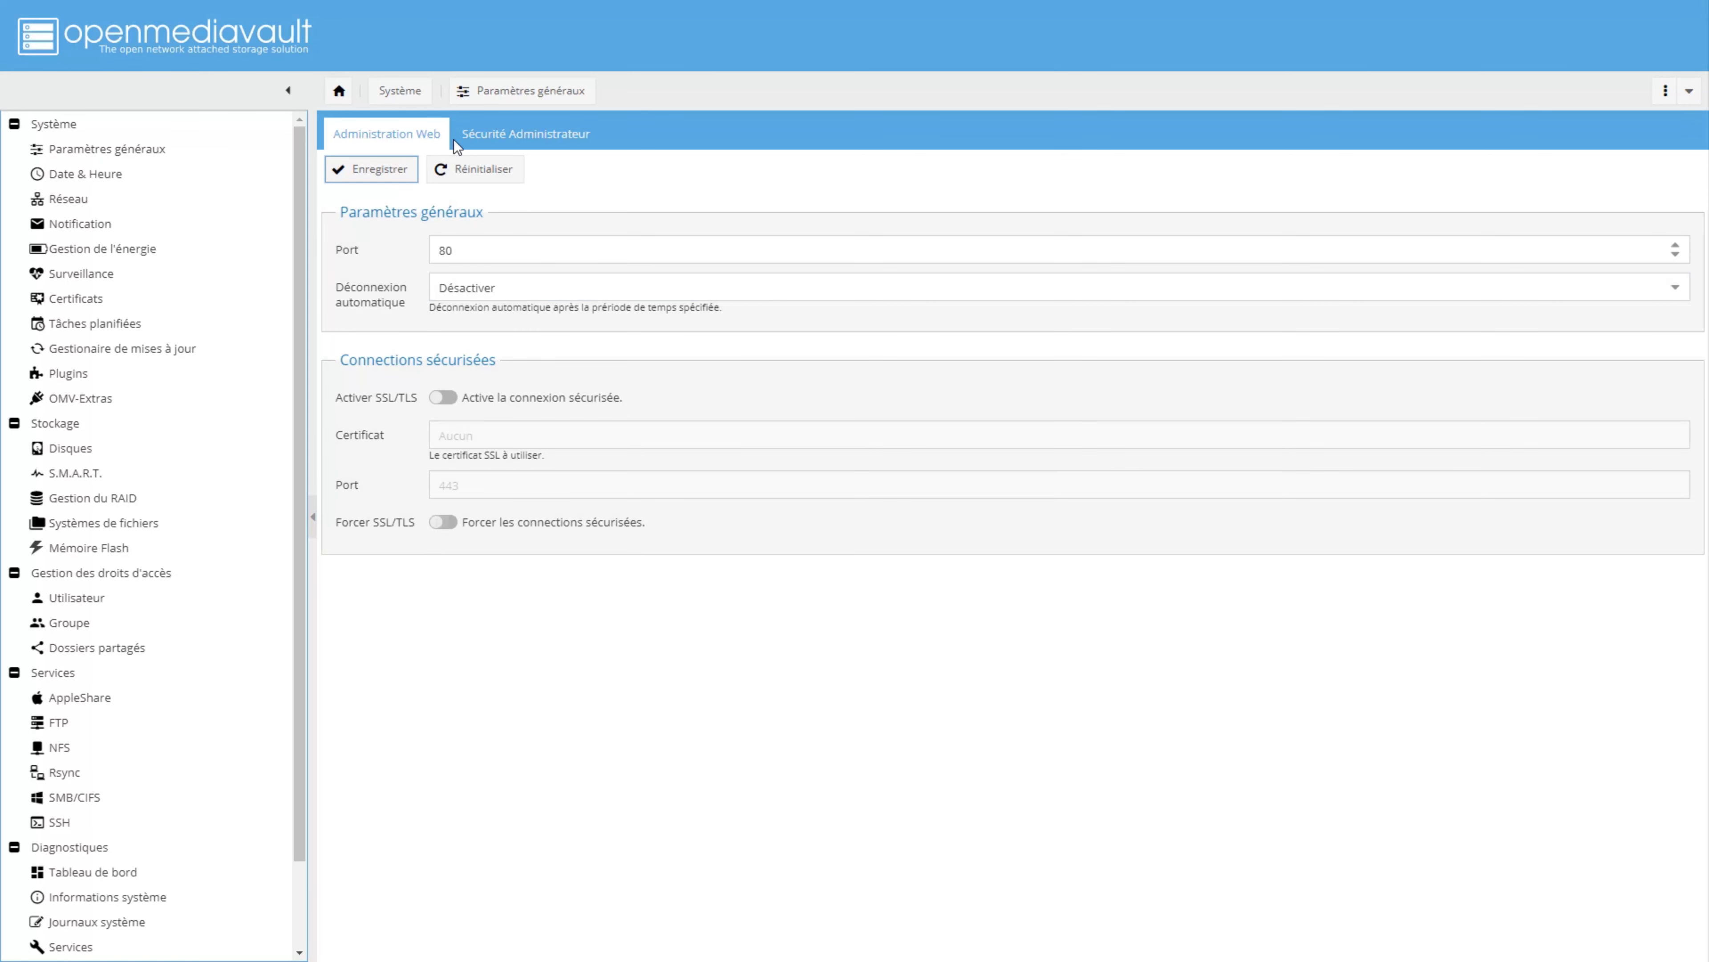
Enter and confirm a new administrator password in the administrator security settings and save it.
click(526, 133)
text(•••••••••••••••)
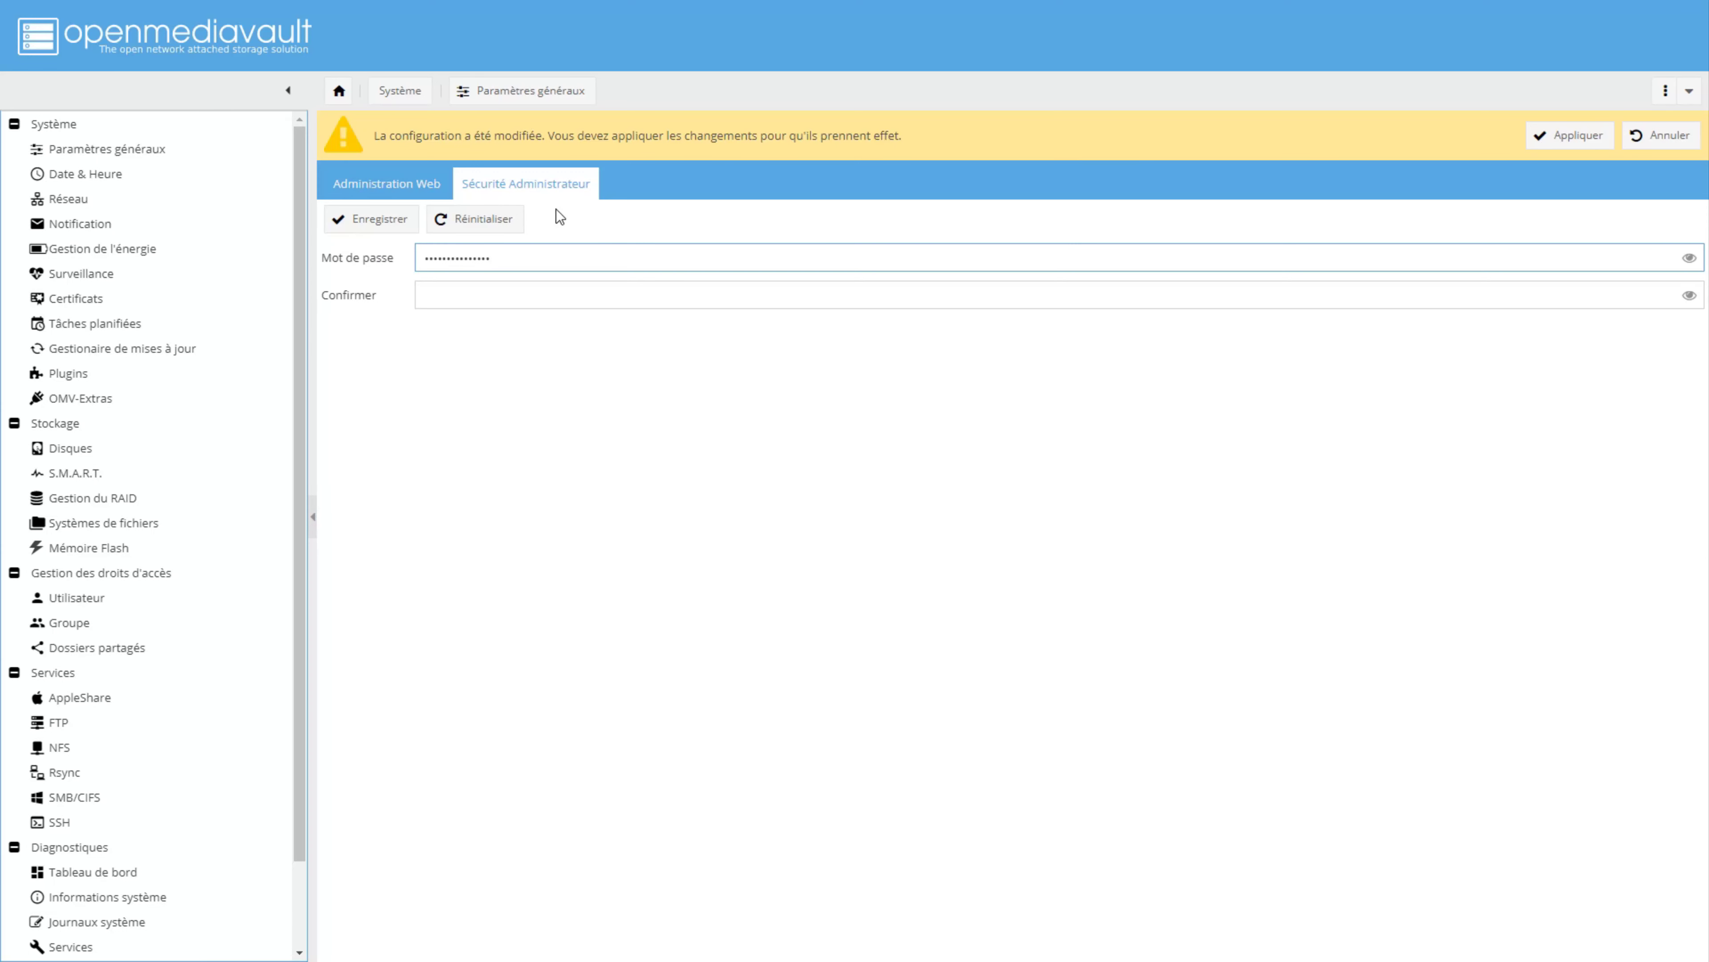
text(•••••)
key(Tab)
text(••••••••••••••••••••)
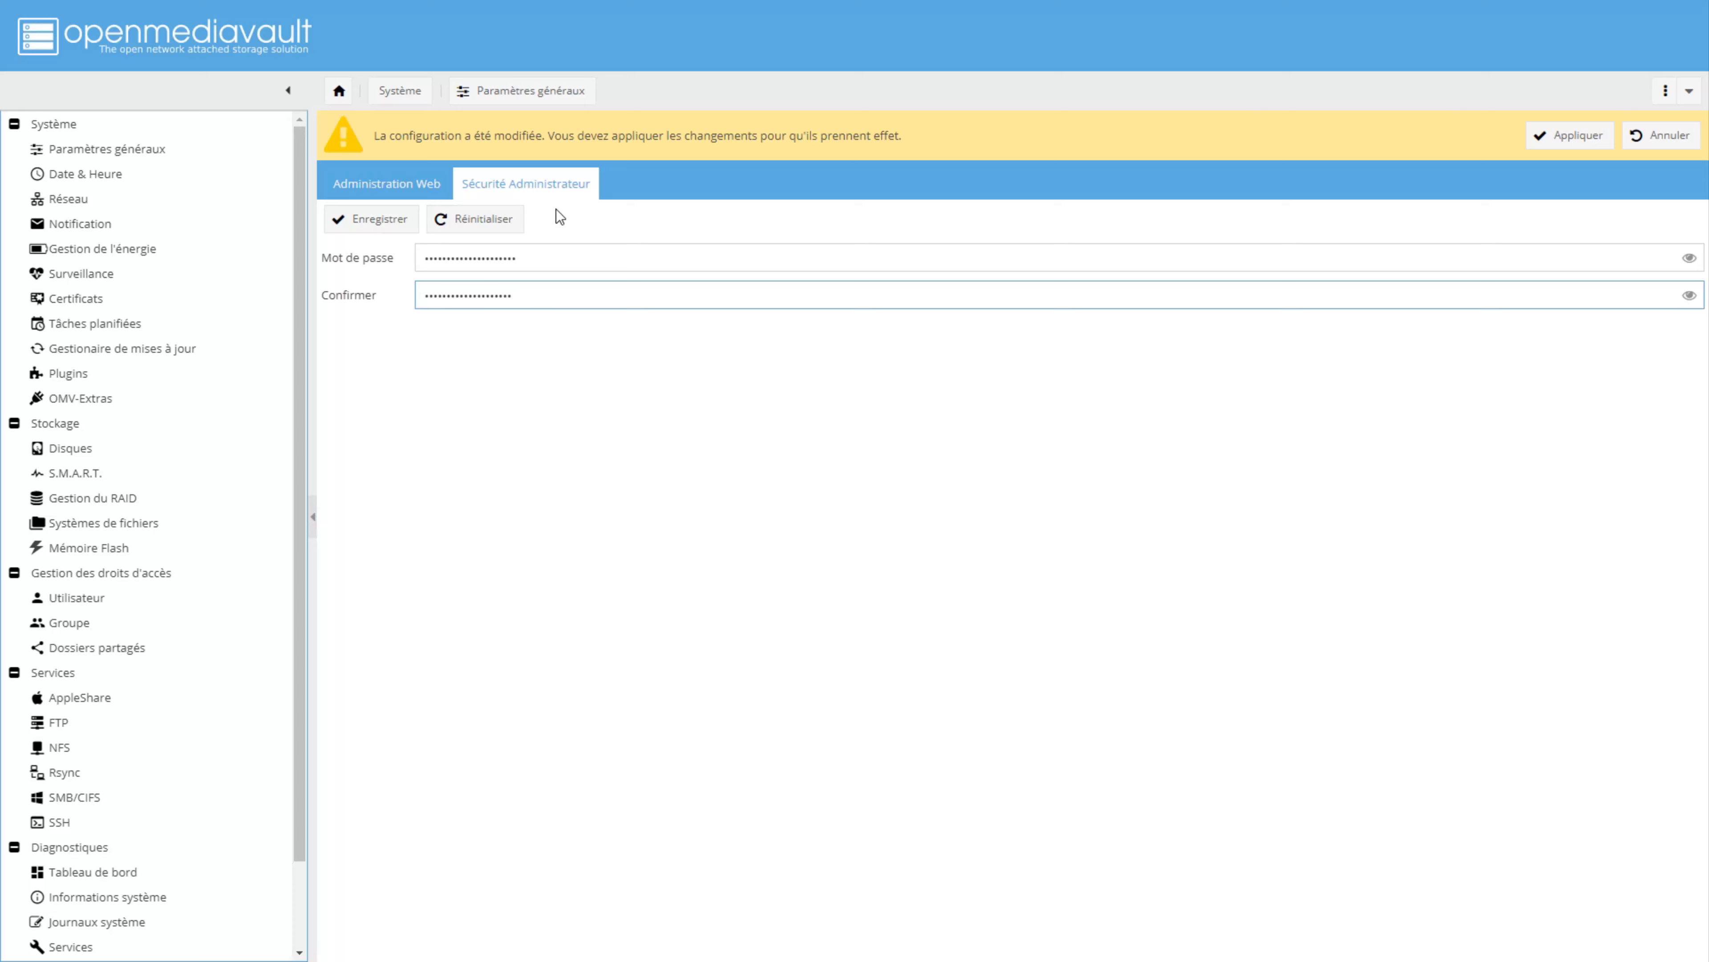
click(374, 228)
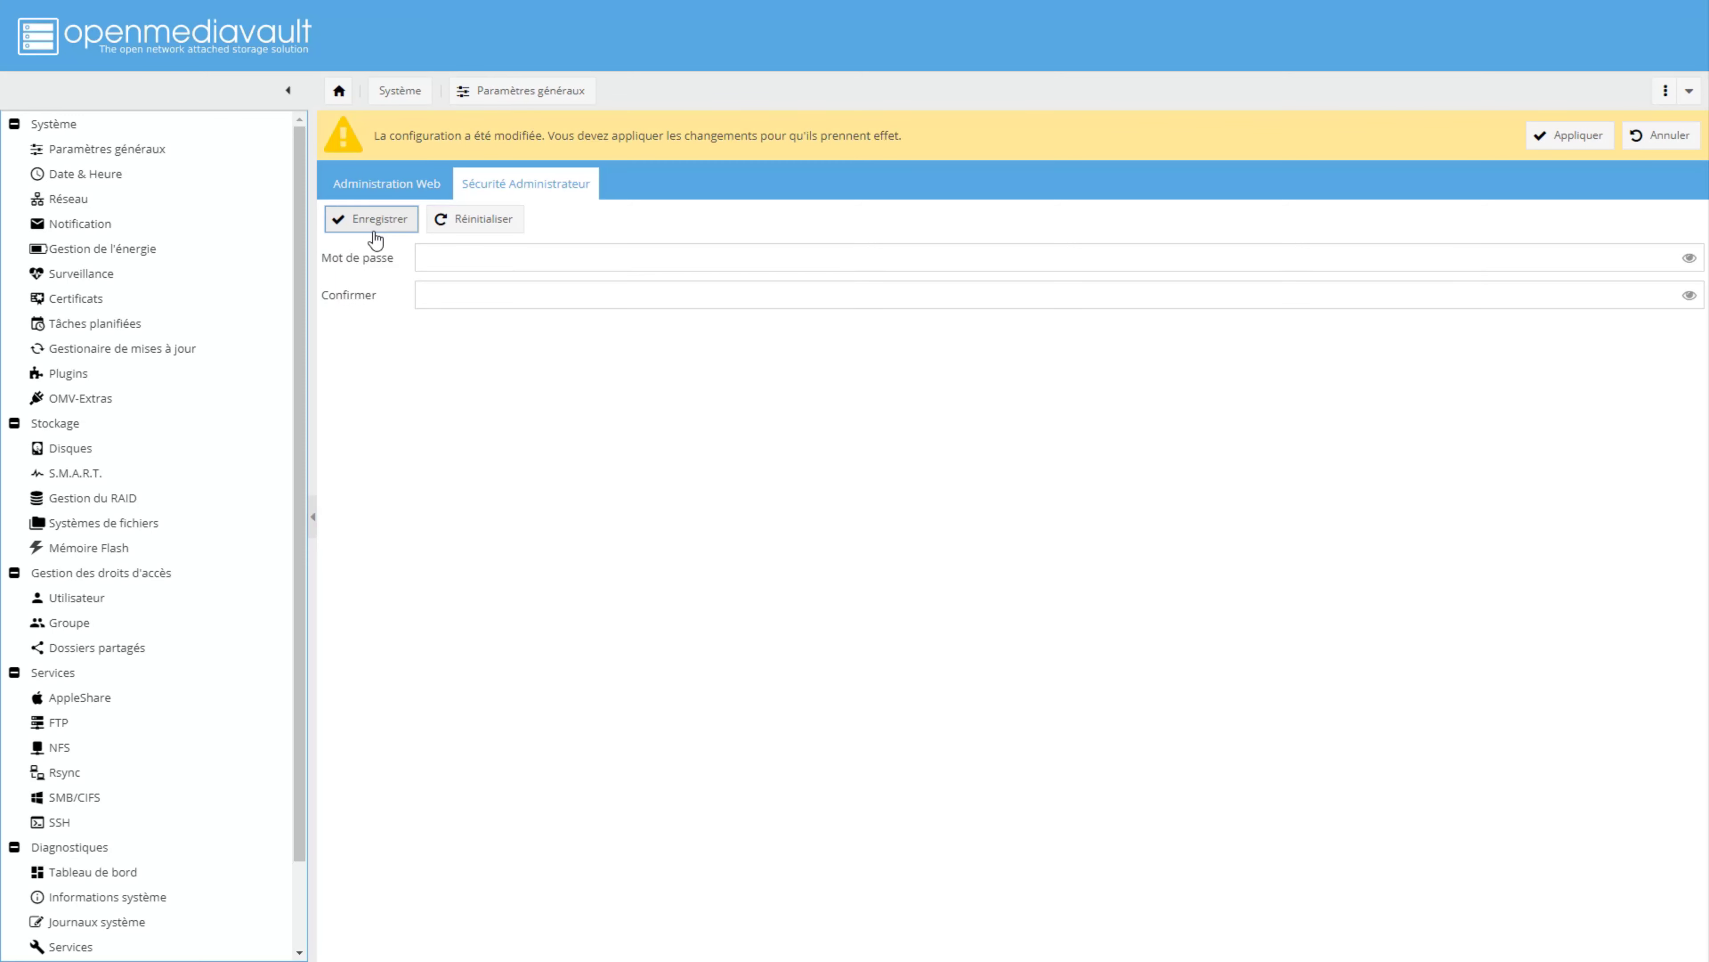
Apply the pending administration configuration changes and confirm them.
click(1584, 141)
click(808, 529)
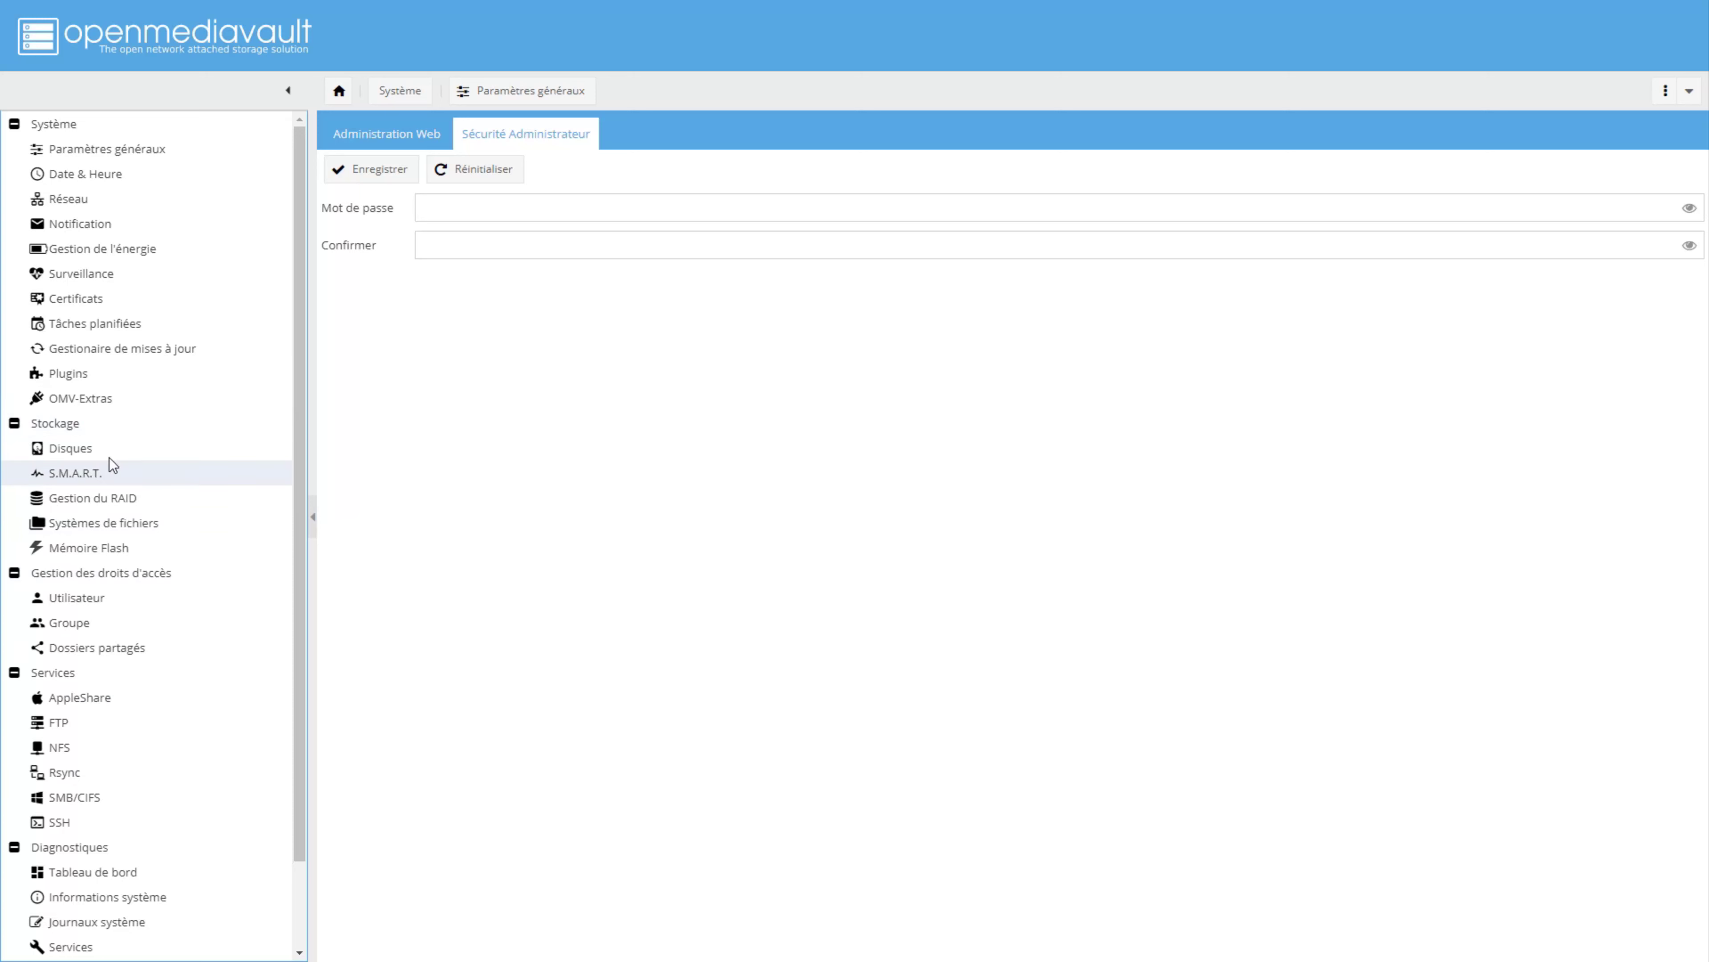
Enable the FTP service, save its settings and apply the configuration changes, accepting the browser's offer to store the password.
click(67, 729)
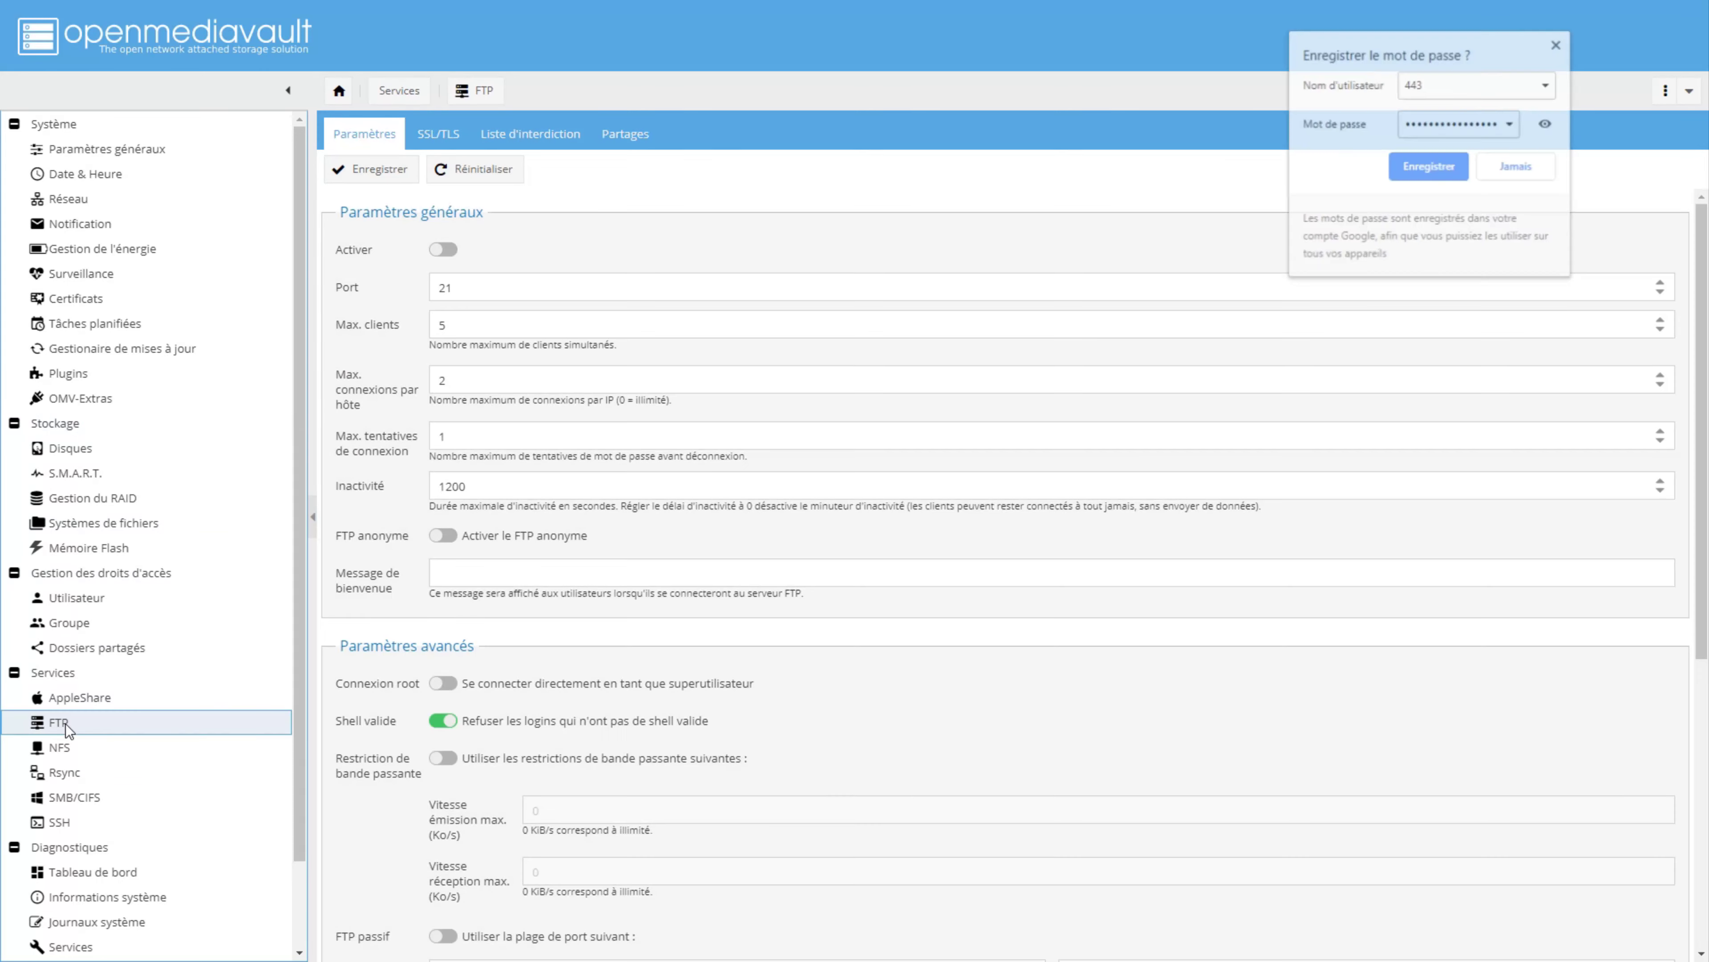
click(1418, 174)
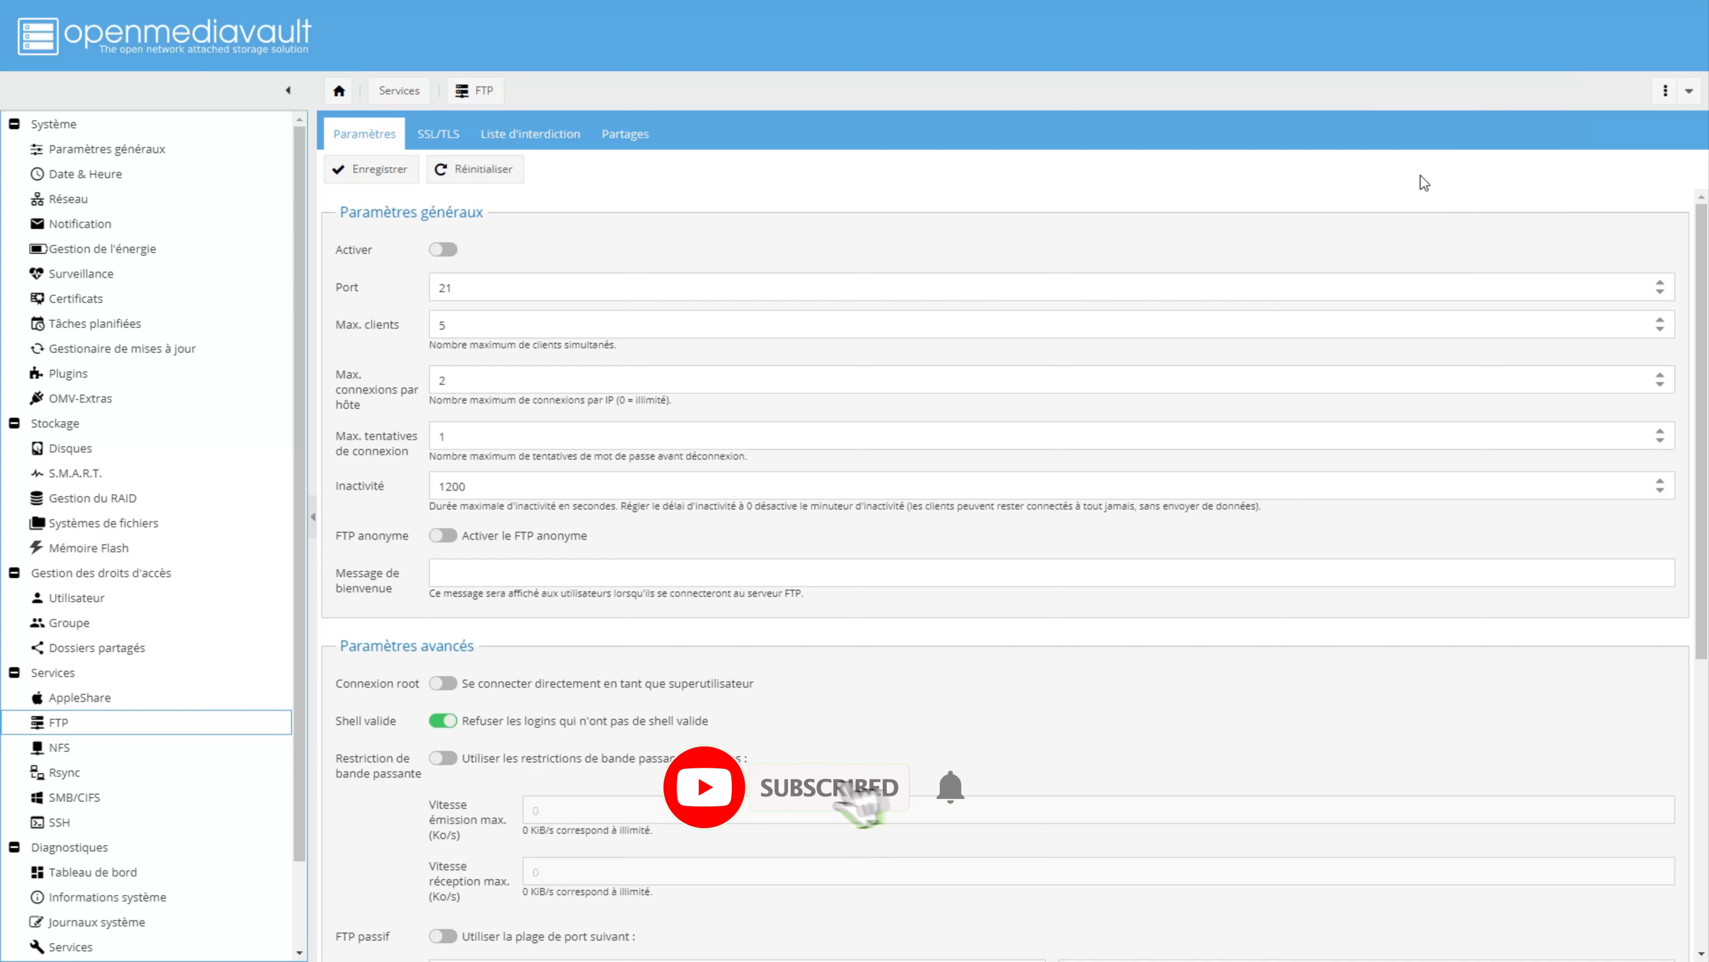
click(452, 251)
click(398, 171)
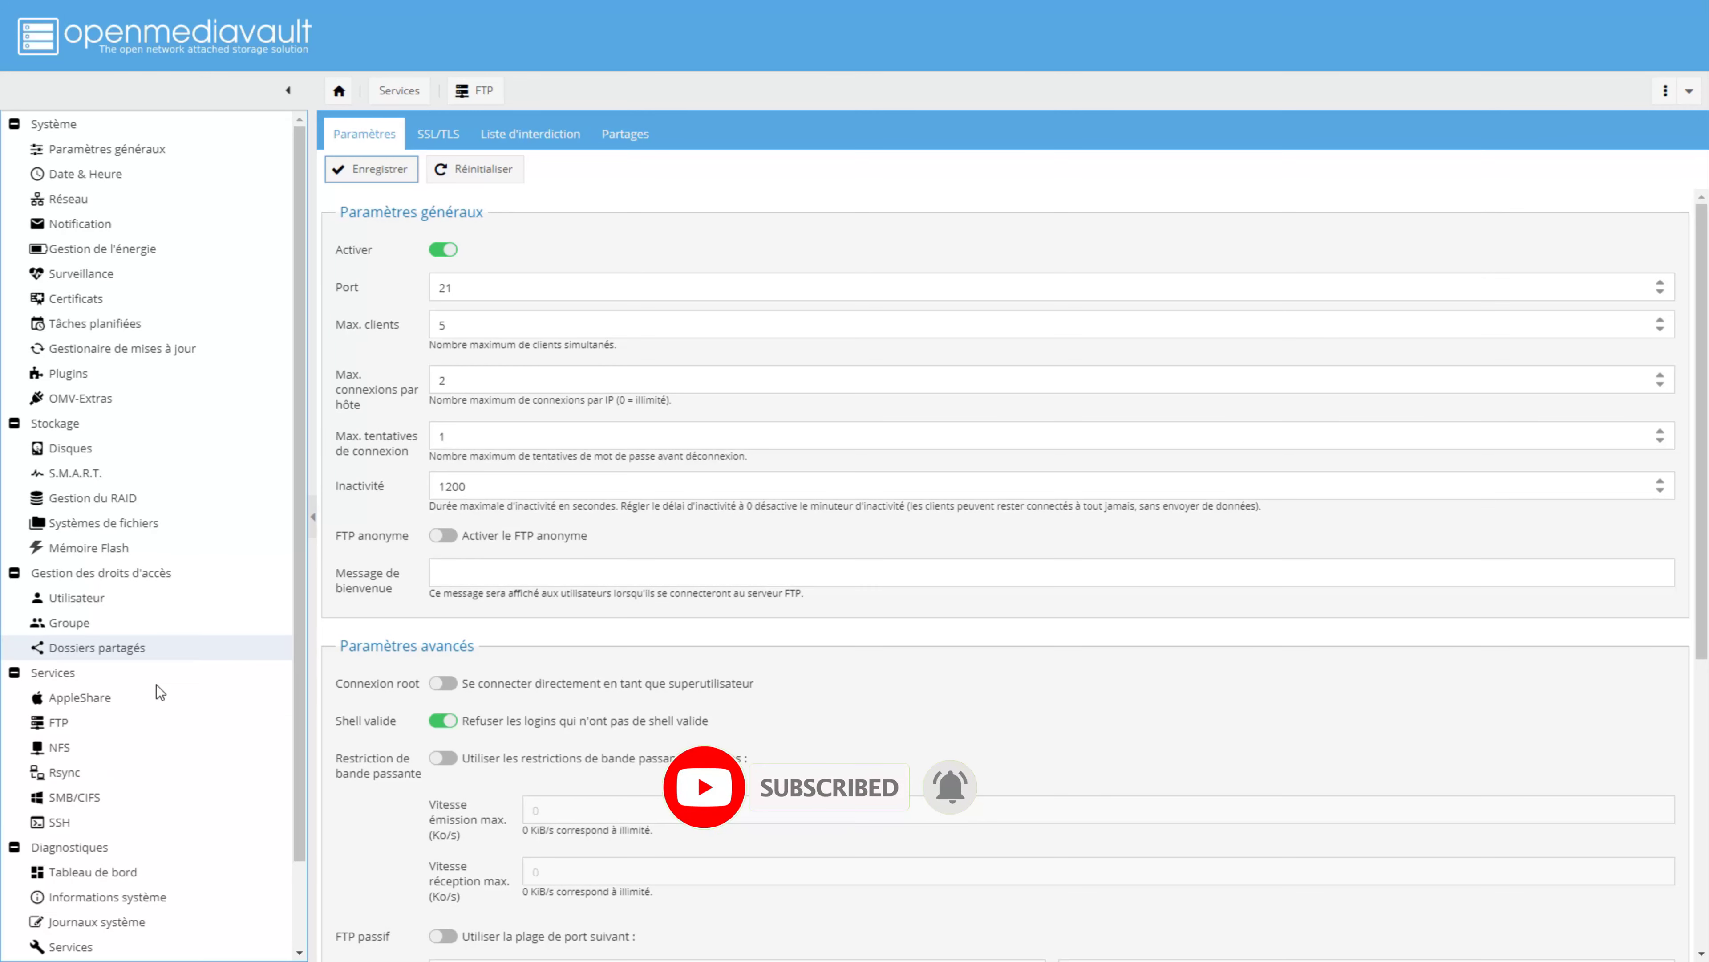
click(67, 800)
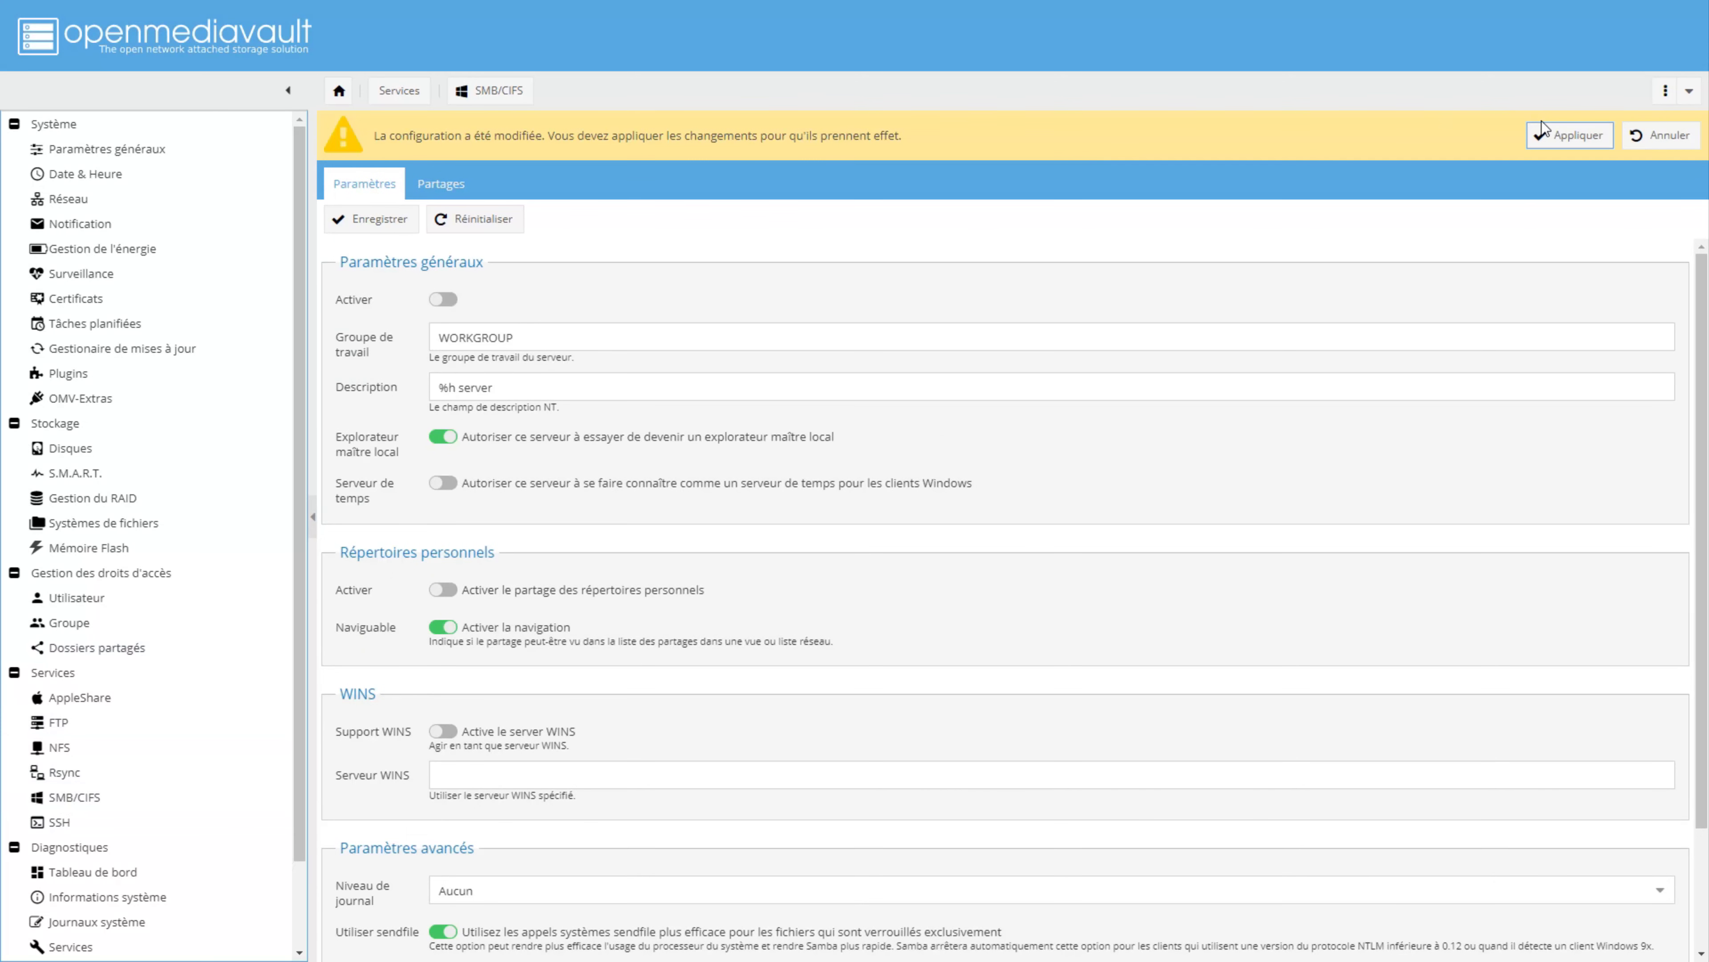
click(1570, 135)
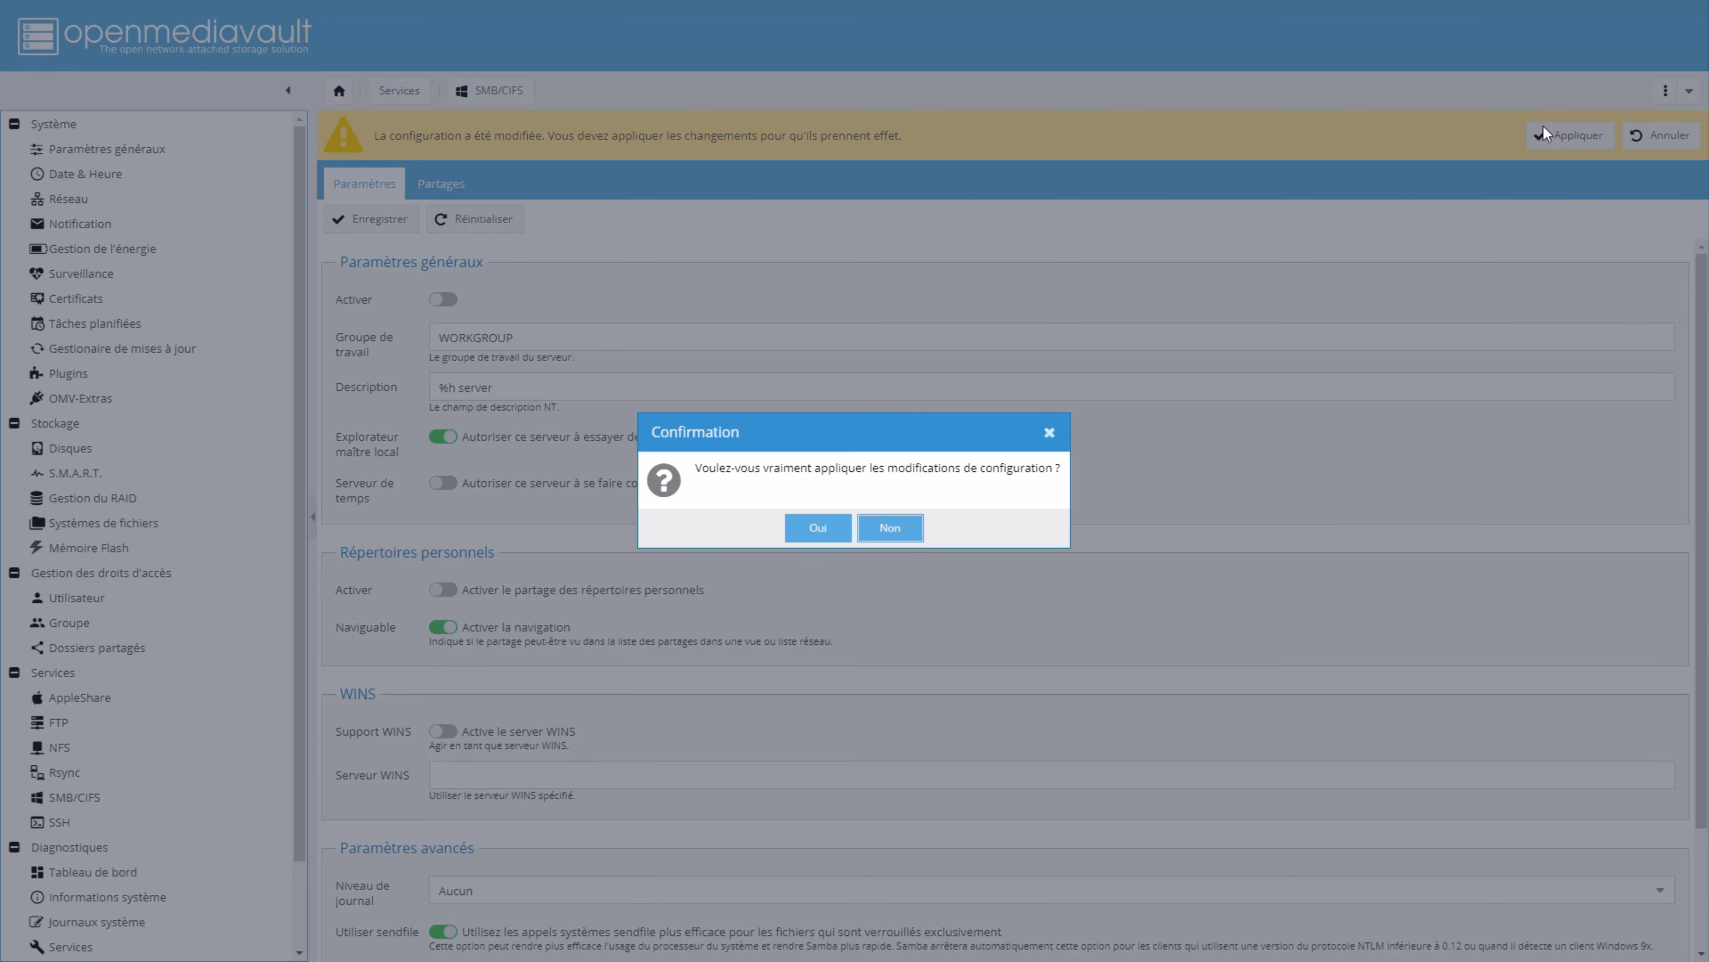
click(816, 526)
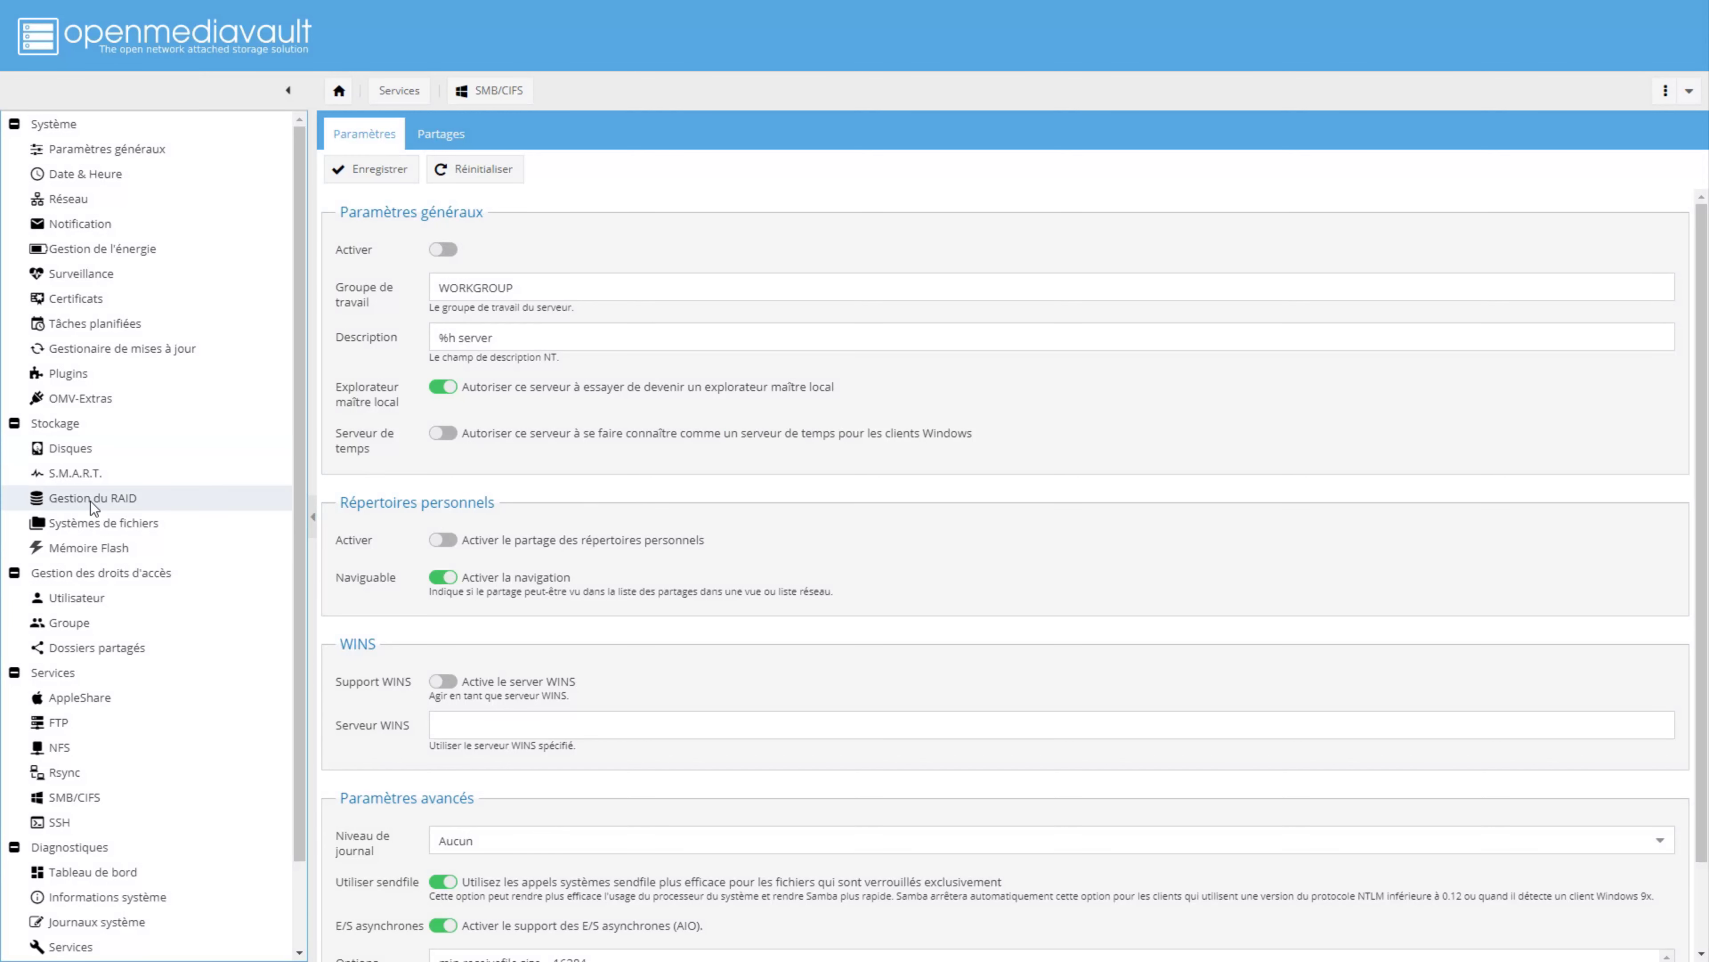
Enable the SMB/CIFS service in its general settings, save, and apply the configuration changes.
click(83, 732)
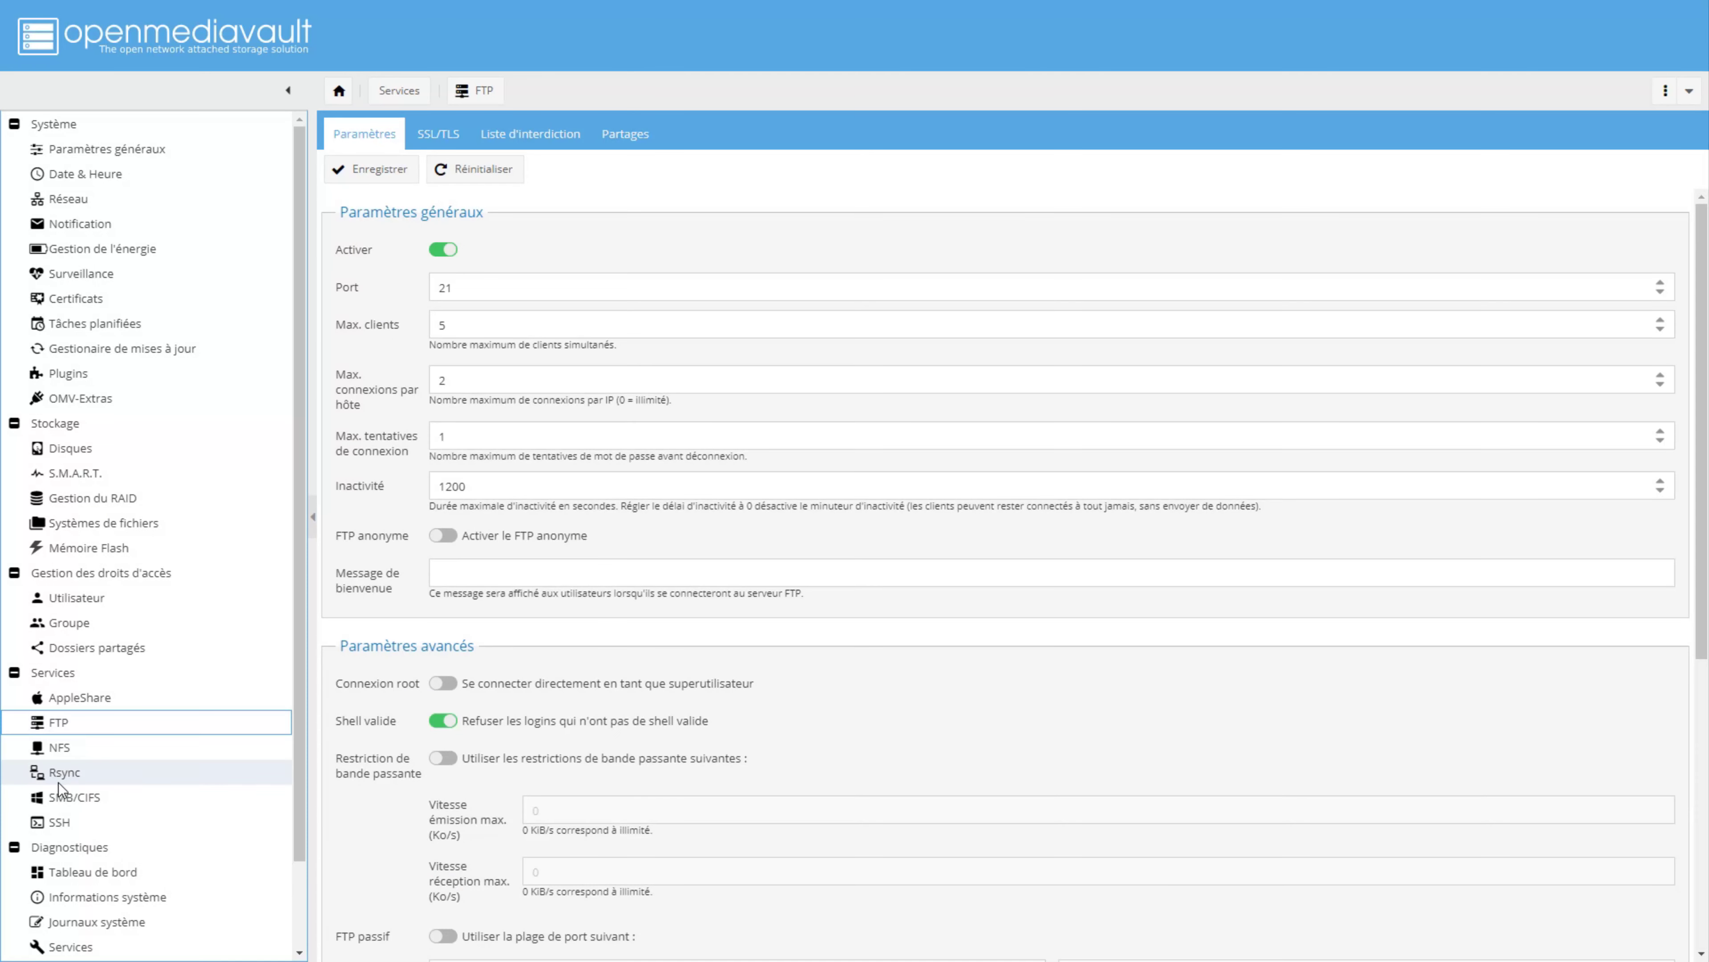
click(59, 797)
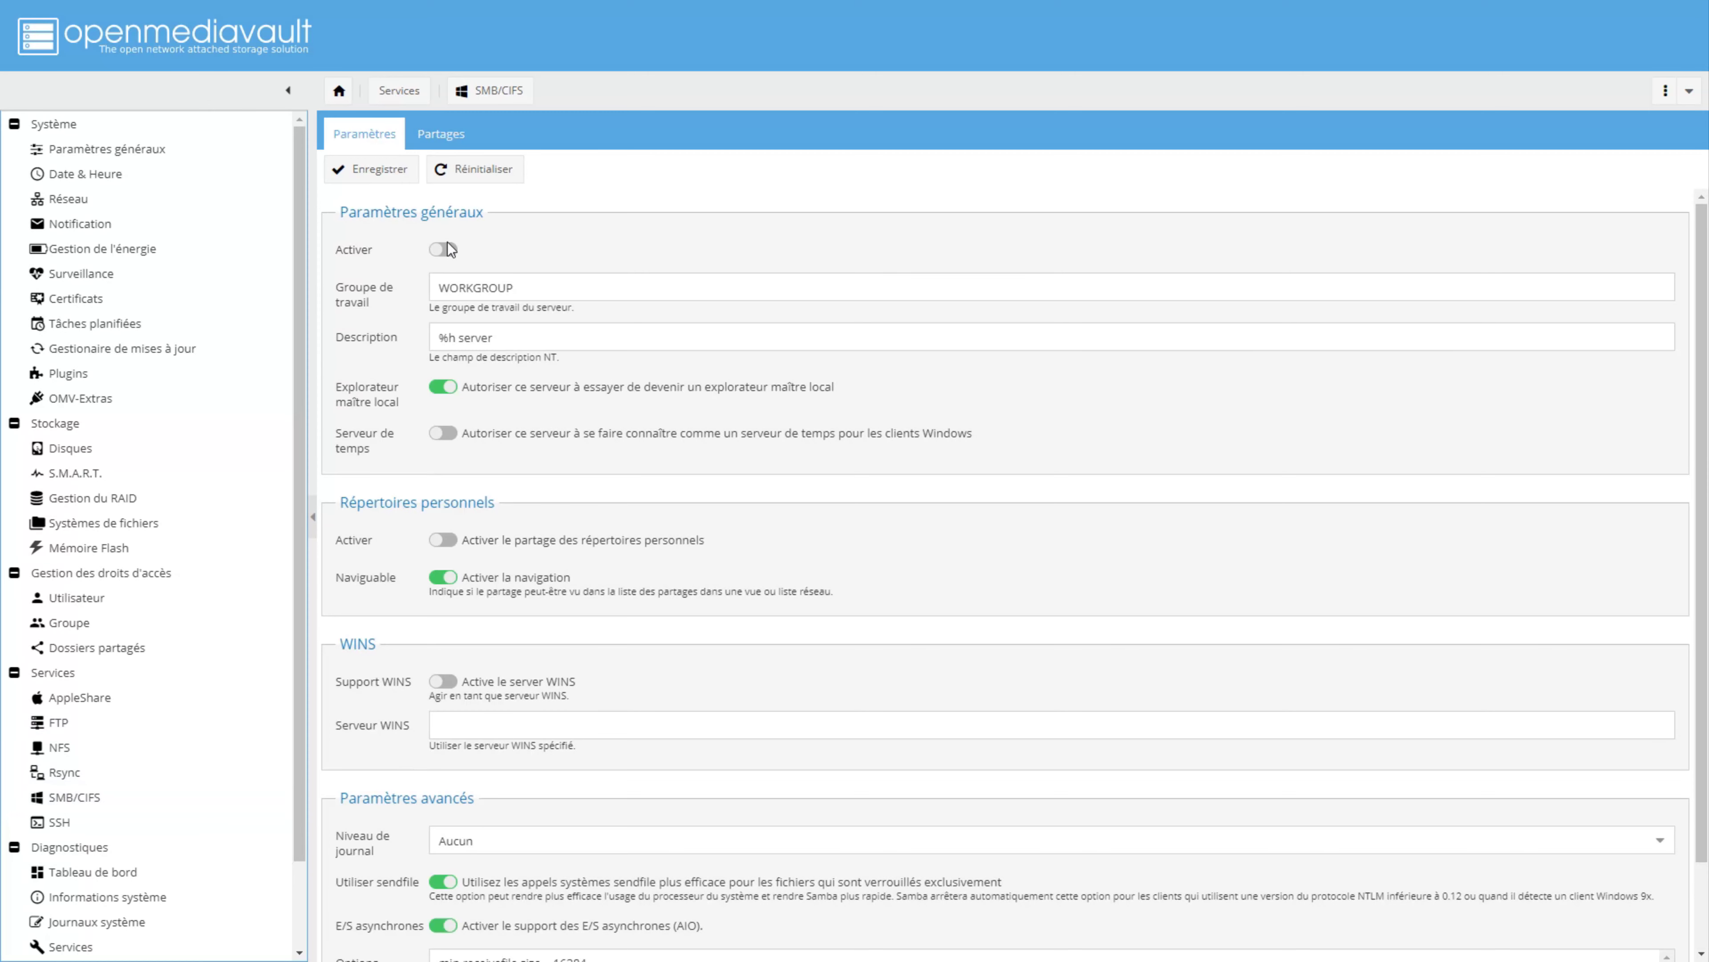
click(382, 168)
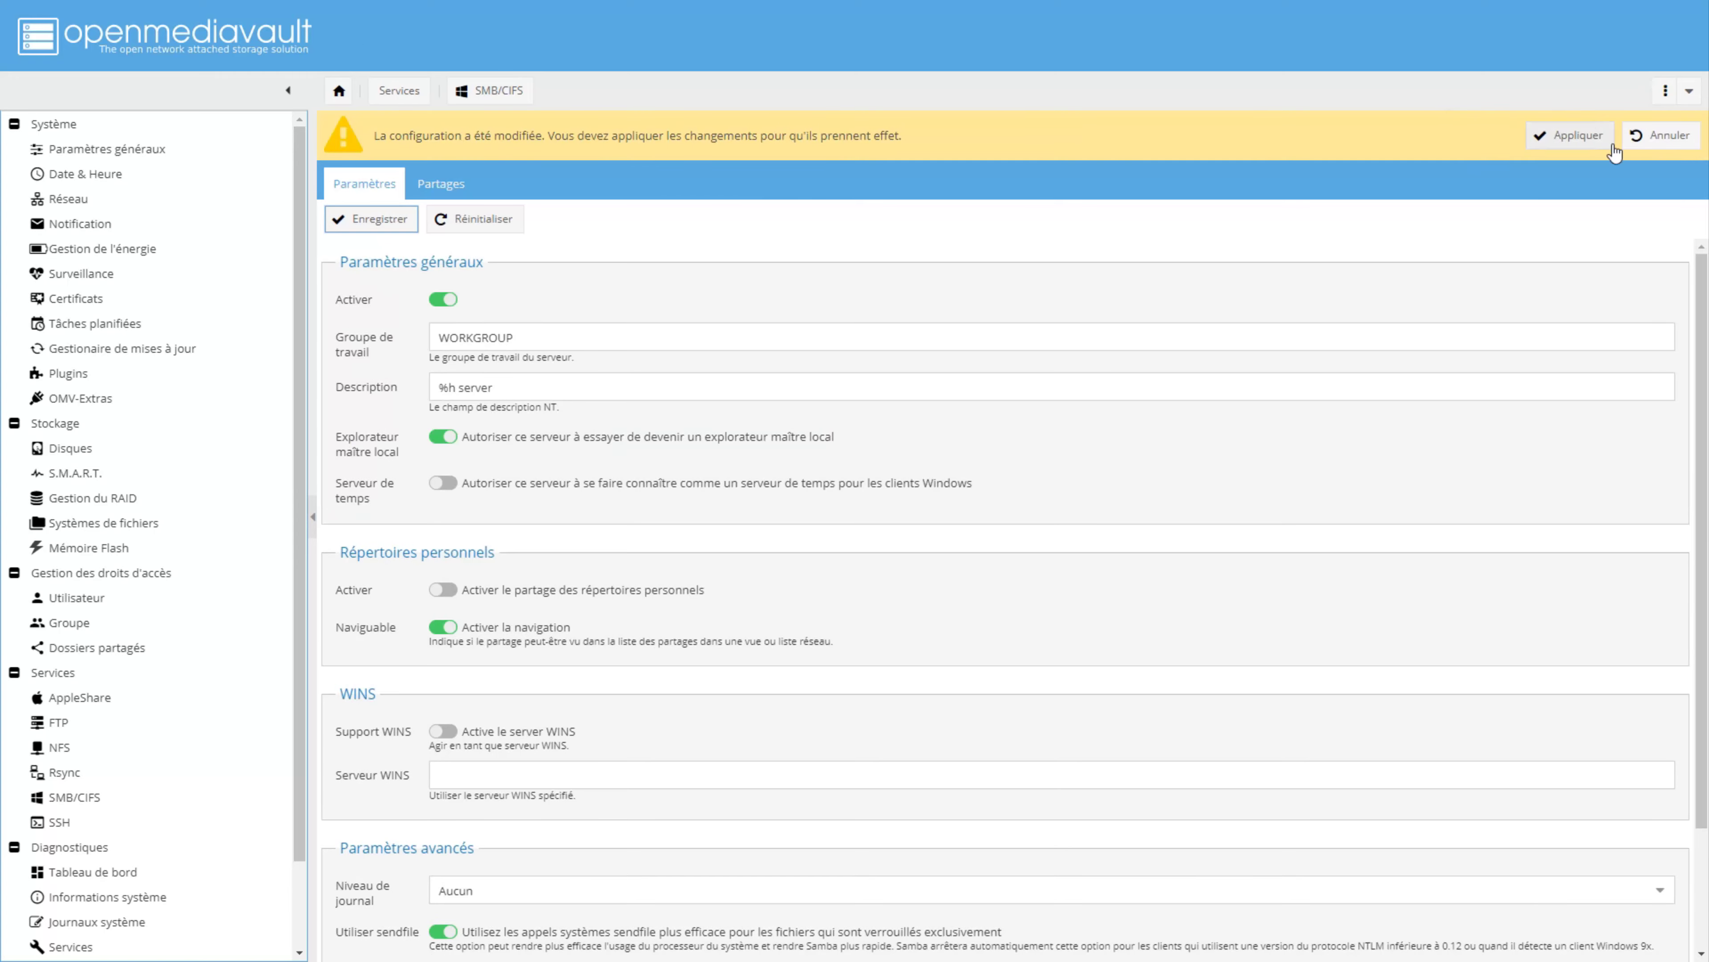
click(1593, 146)
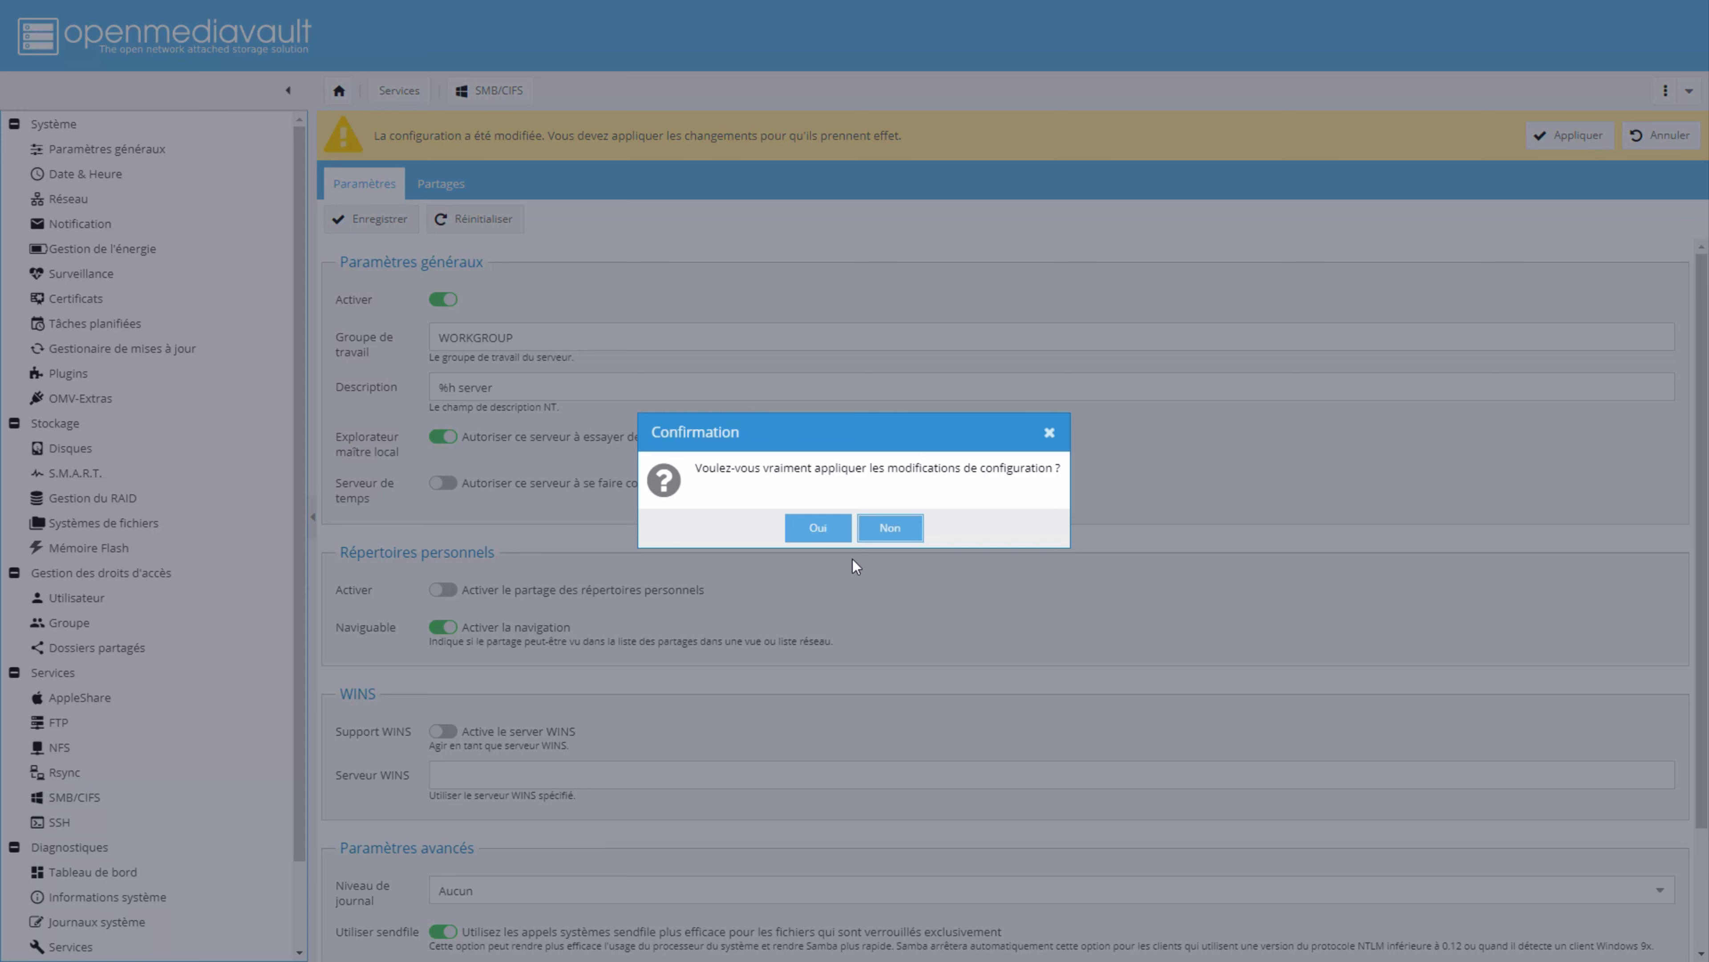
click(818, 528)
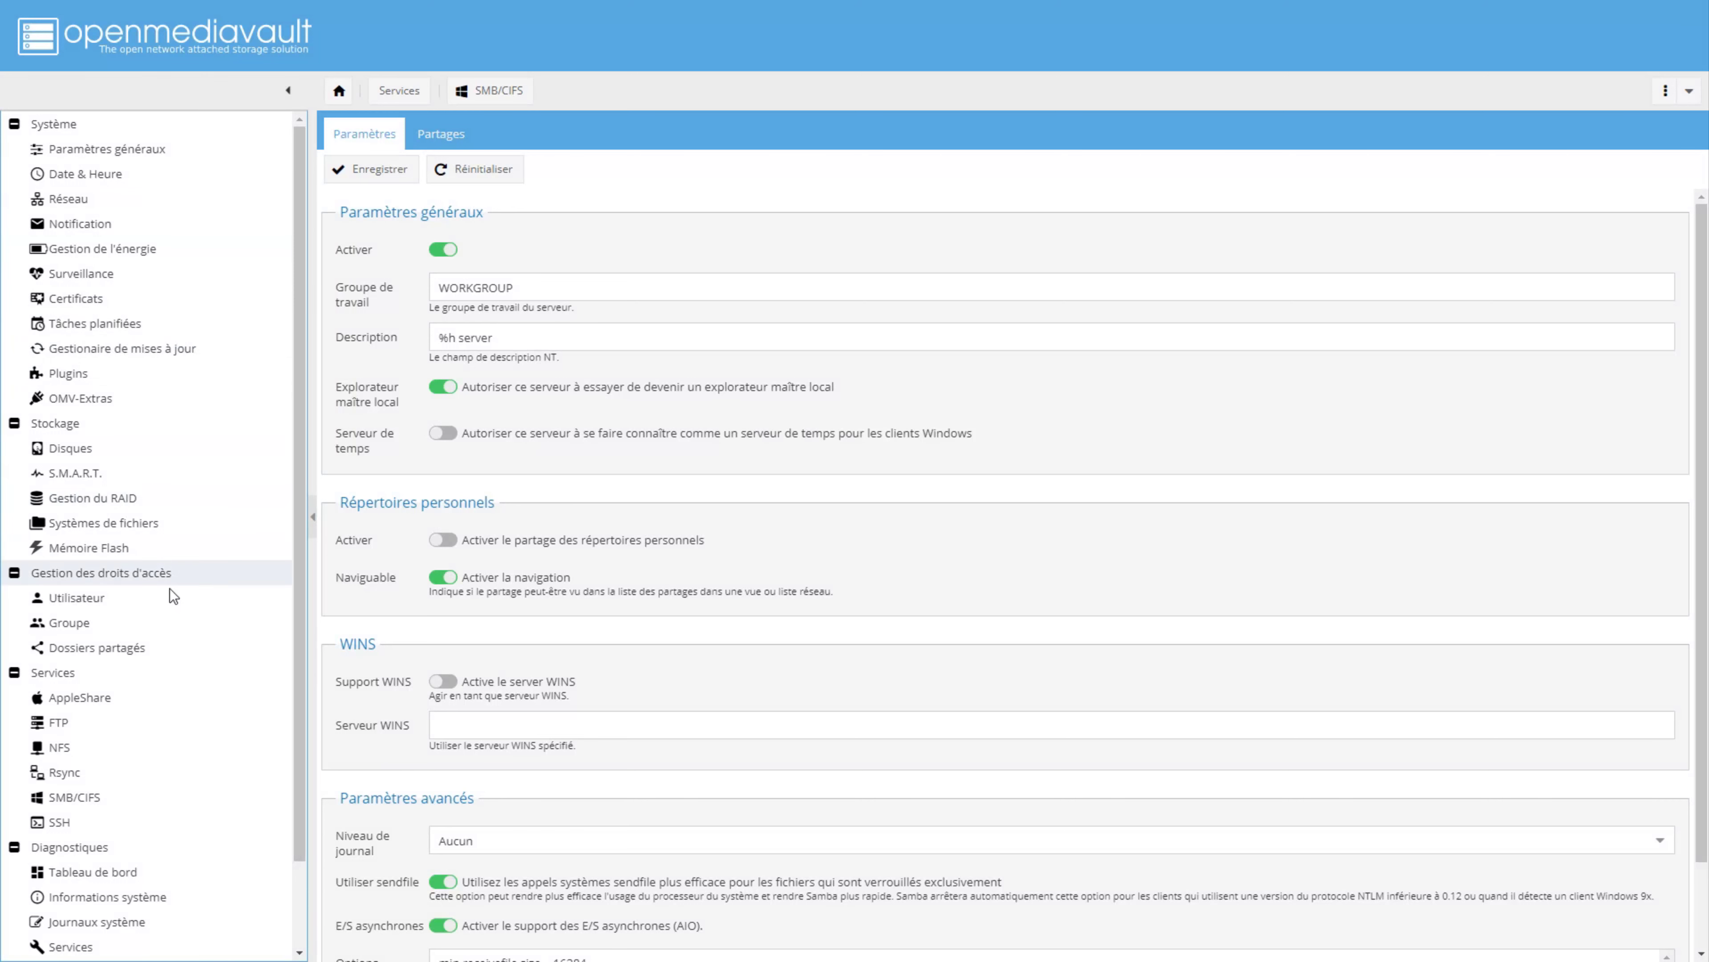
Start adding a new user in access rights management with the name tech, and go to the user's password field.
click(85, 602)
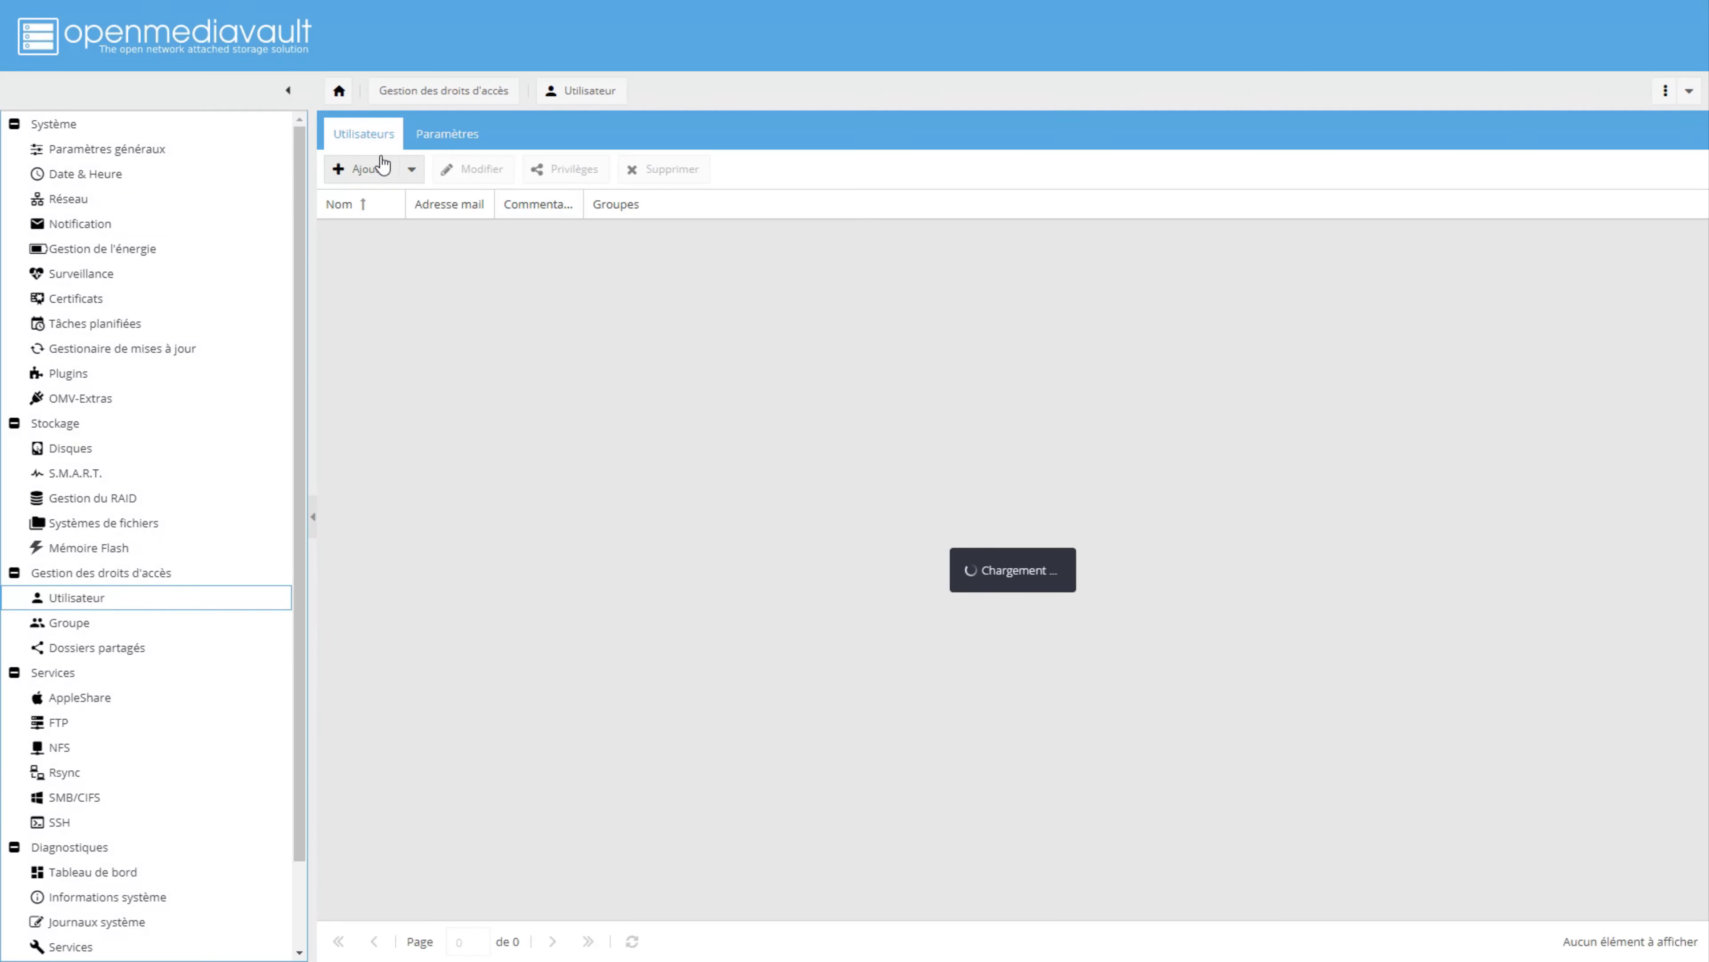
click(384, 168)
click(383, 195)
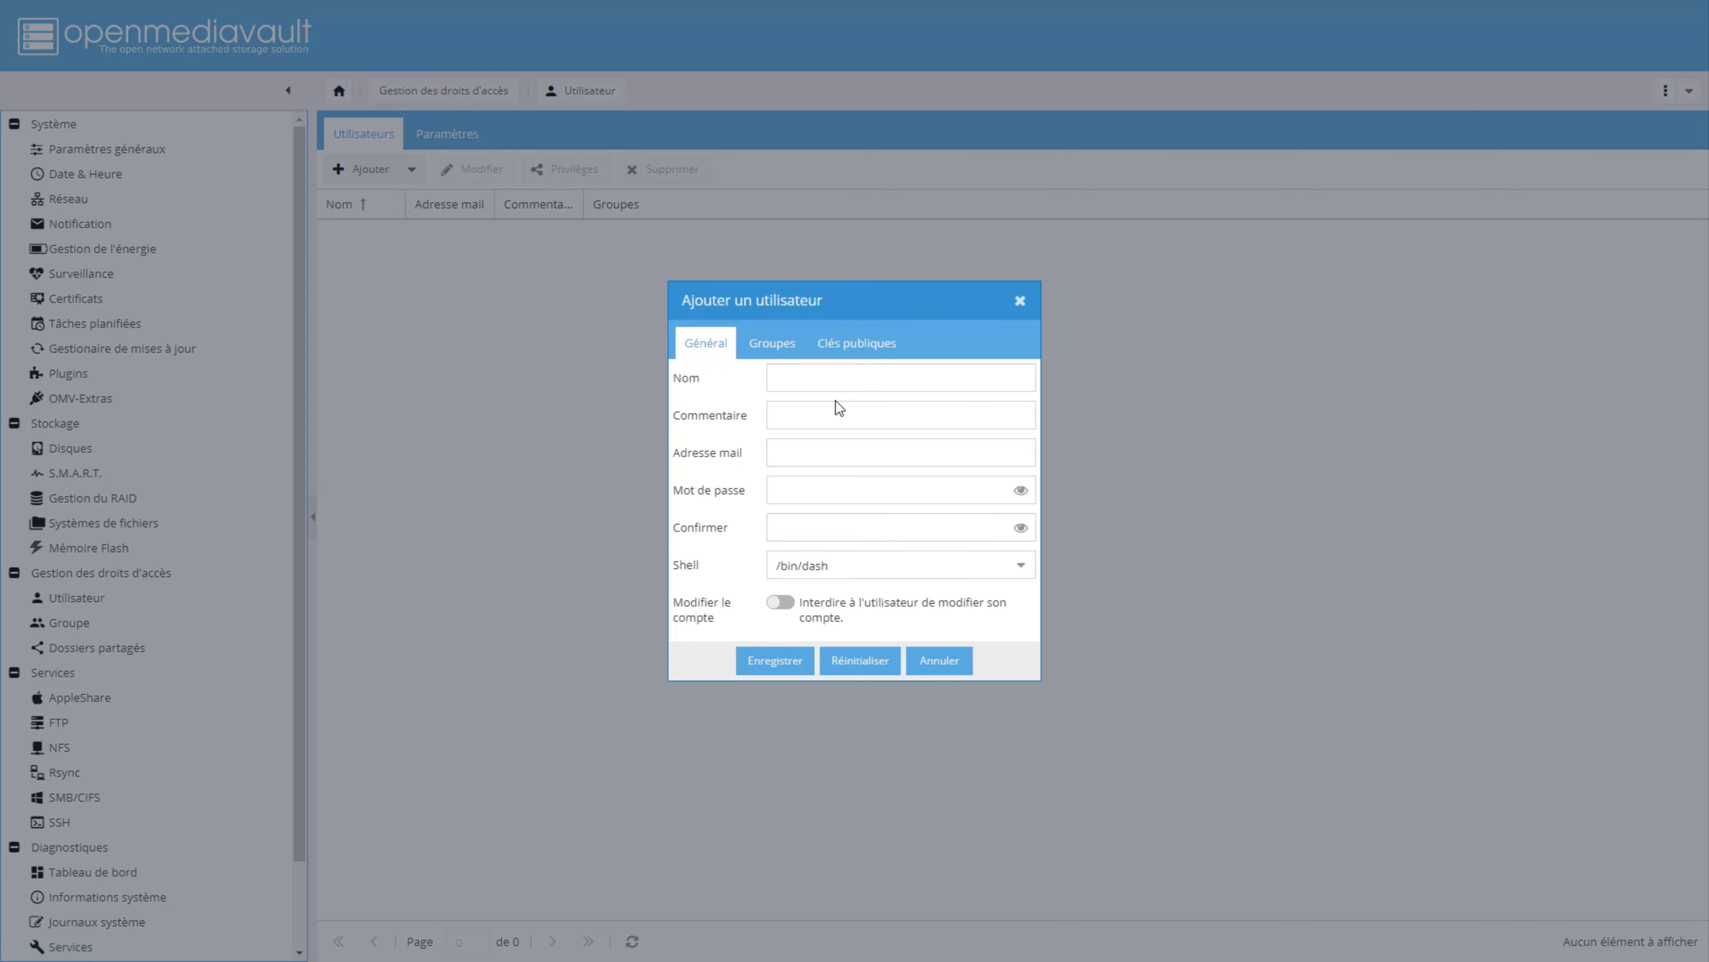
click(872, 387)
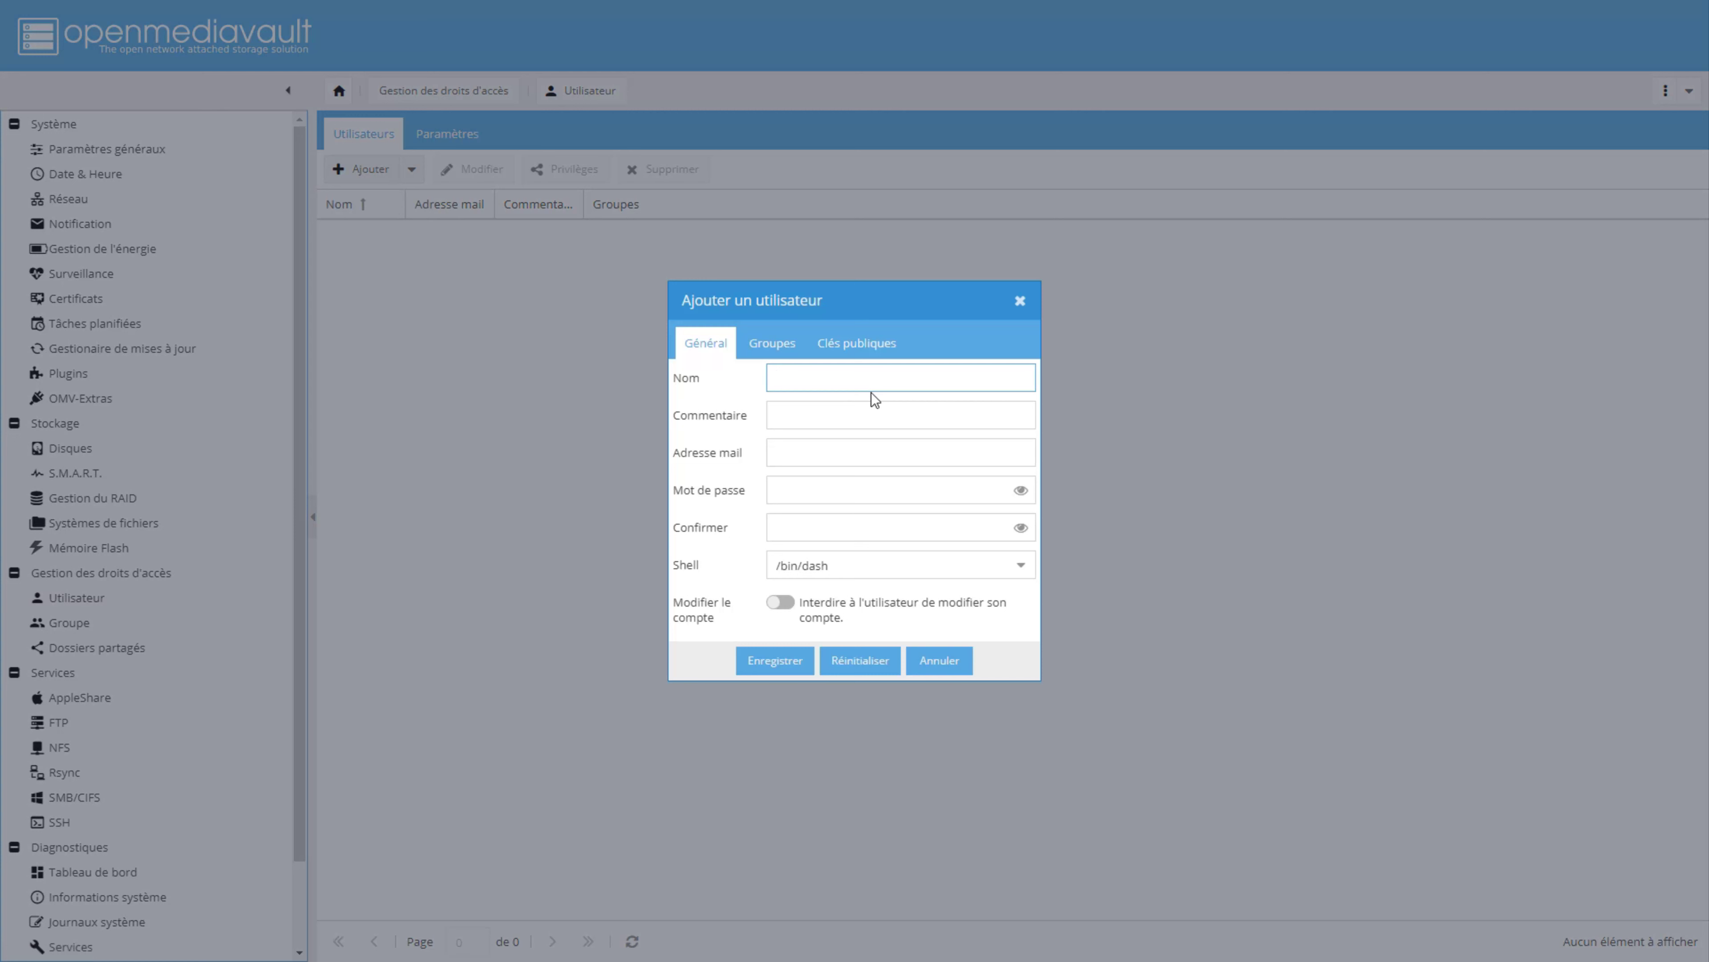
text(tech)
click(799, 489)
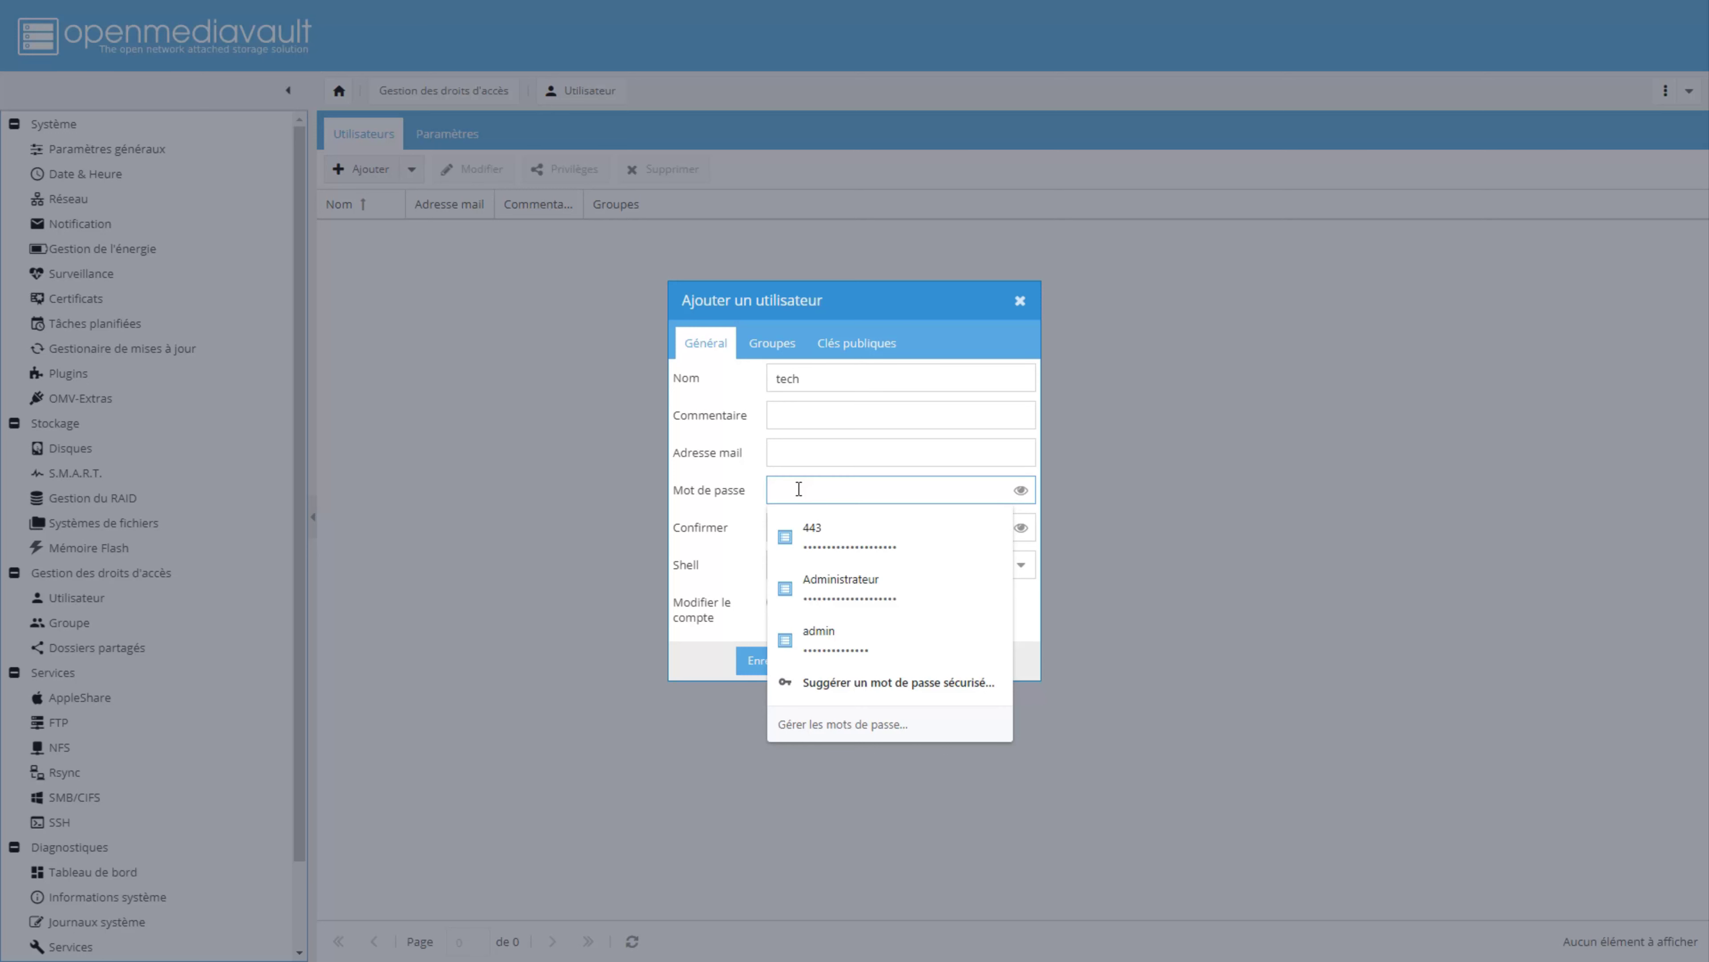